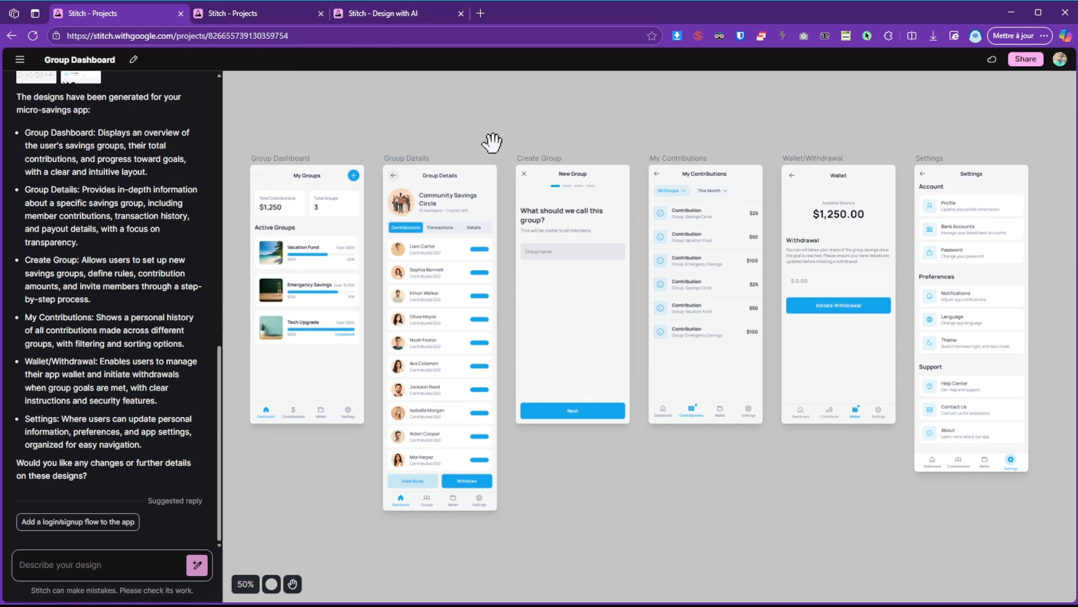
Look over the six generated micro-savings app screens and examine the Group Dashboard's totals, active groups and bottom navigation
click(458, 176)
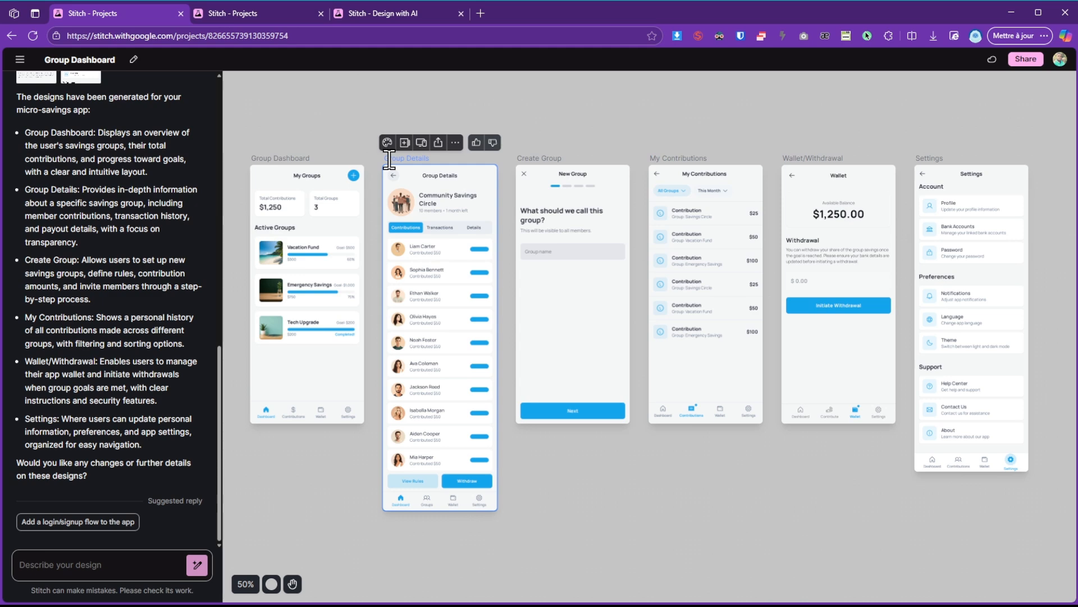
click(408, 111)
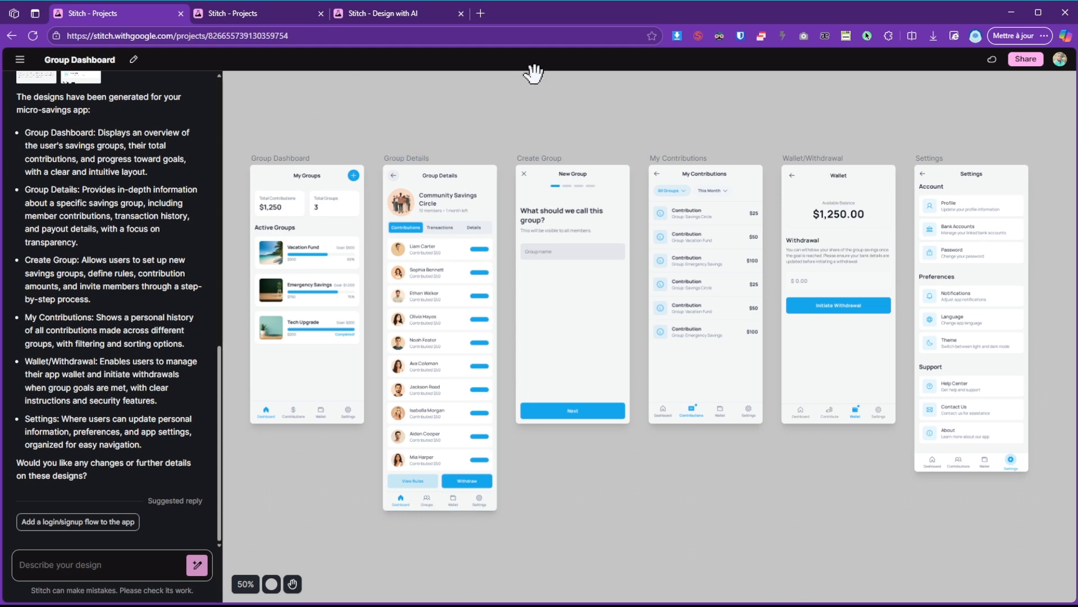
click(581, 183)
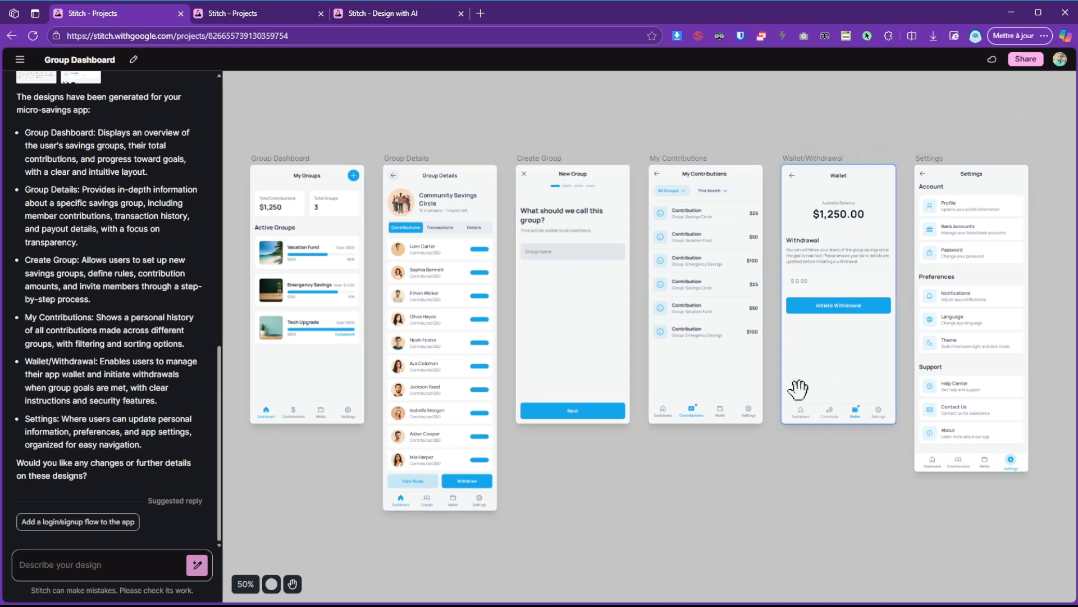
drag(568, 494, 616, 471)
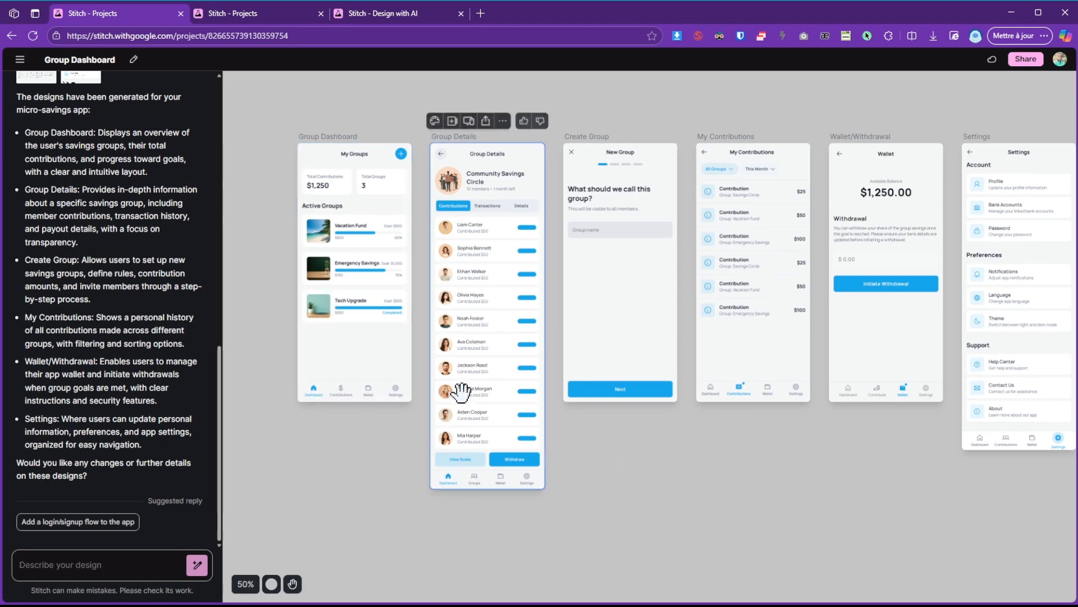
drag(633, 479, 660, 529)
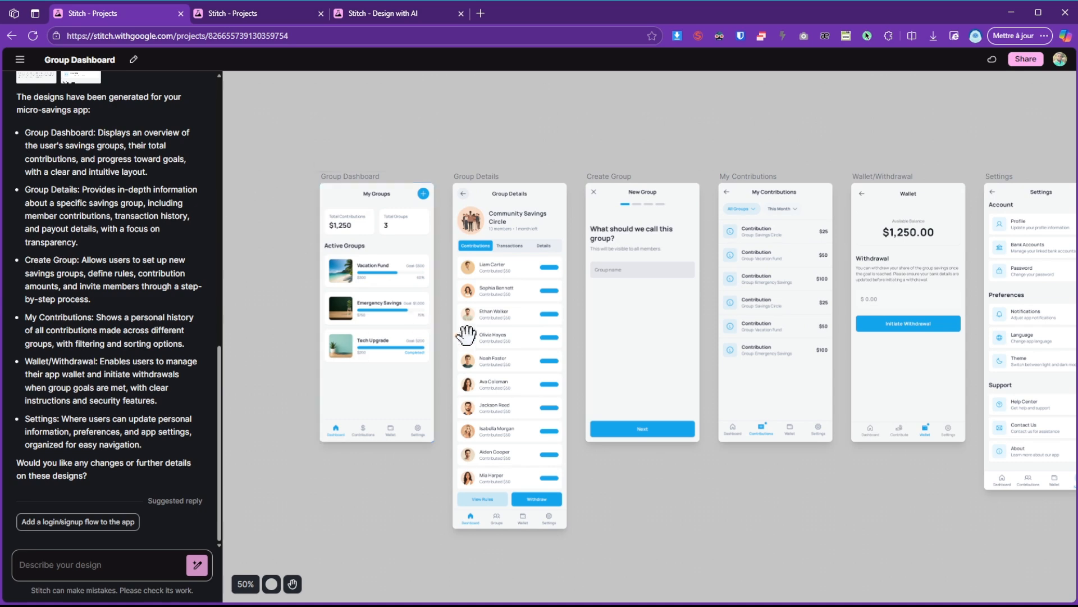
scroll(370, 208, up, 5)
scroll(368, 215, down, 2)
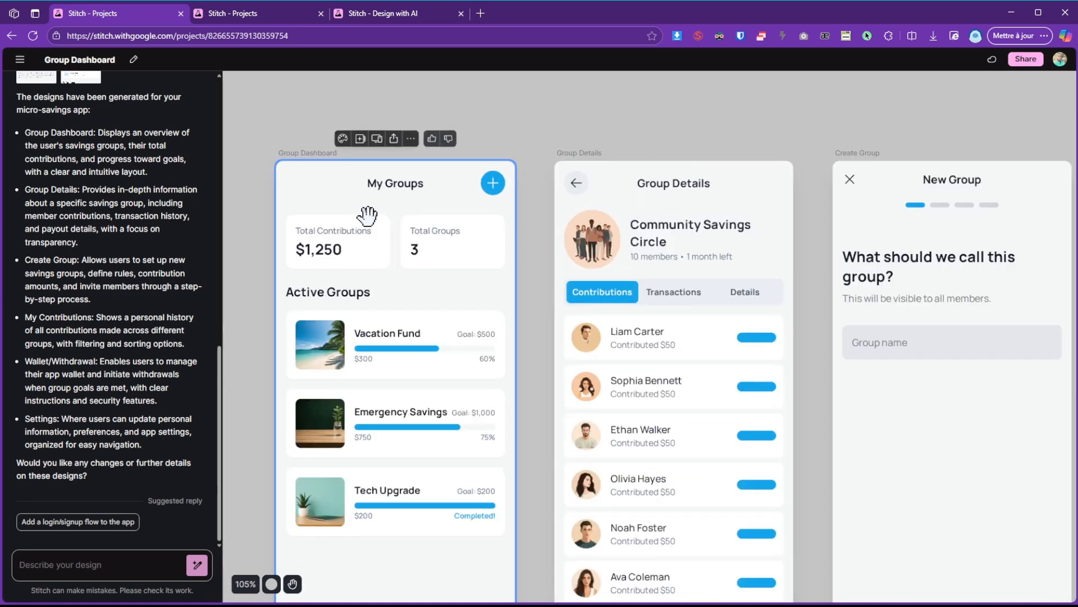
drag(252, 388, 257, 270)
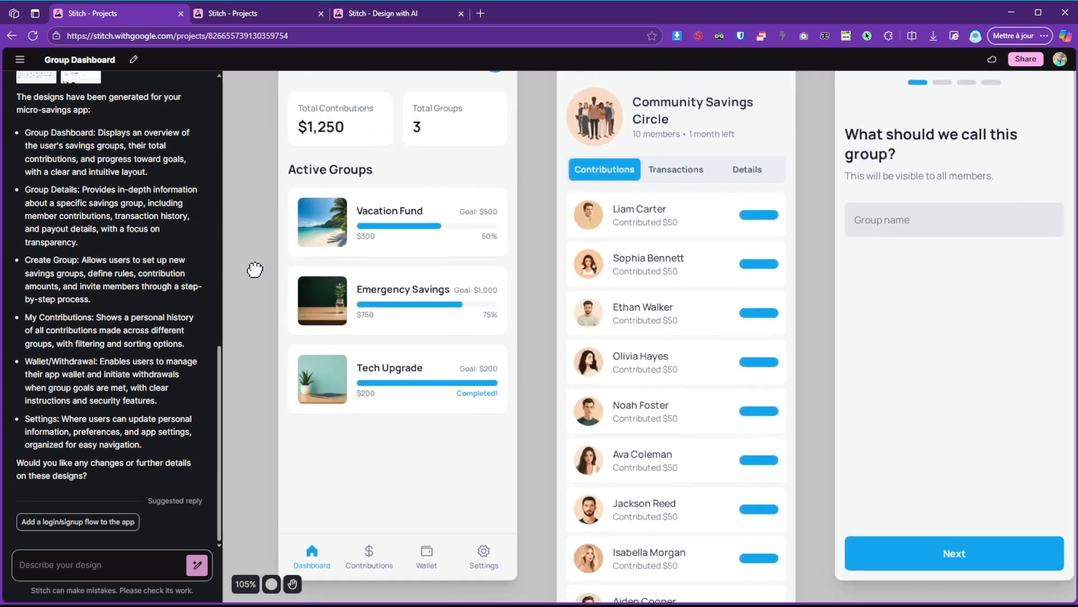
scroll(573, 277, down, 4)
scroll(657, 470, right, 2)
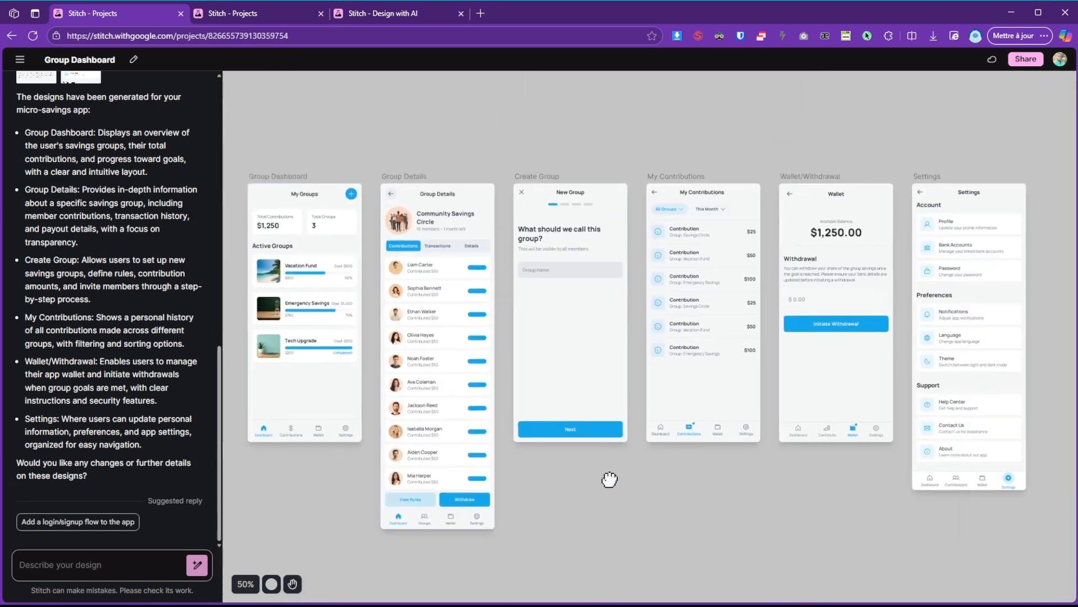
Examine the withdrawal form on the Wallet screen and the preference and support options on the Settings screen
scroll(645, 402, up, 5)
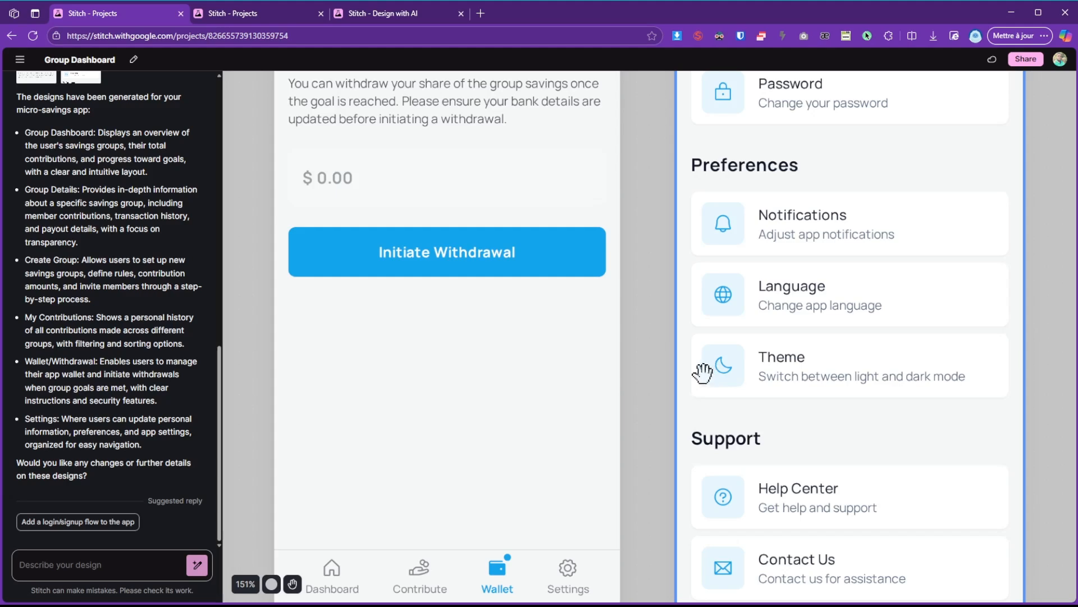
scroll(681, 381, down, 2)
scroll(730, 343, down, 2)
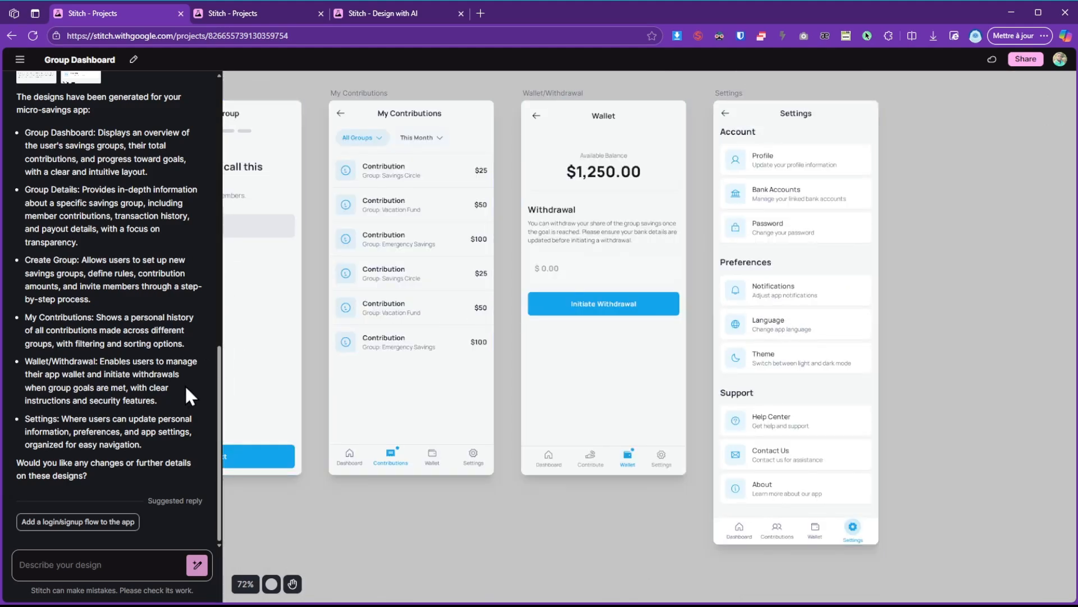
drag(373, 518, 905, 477)
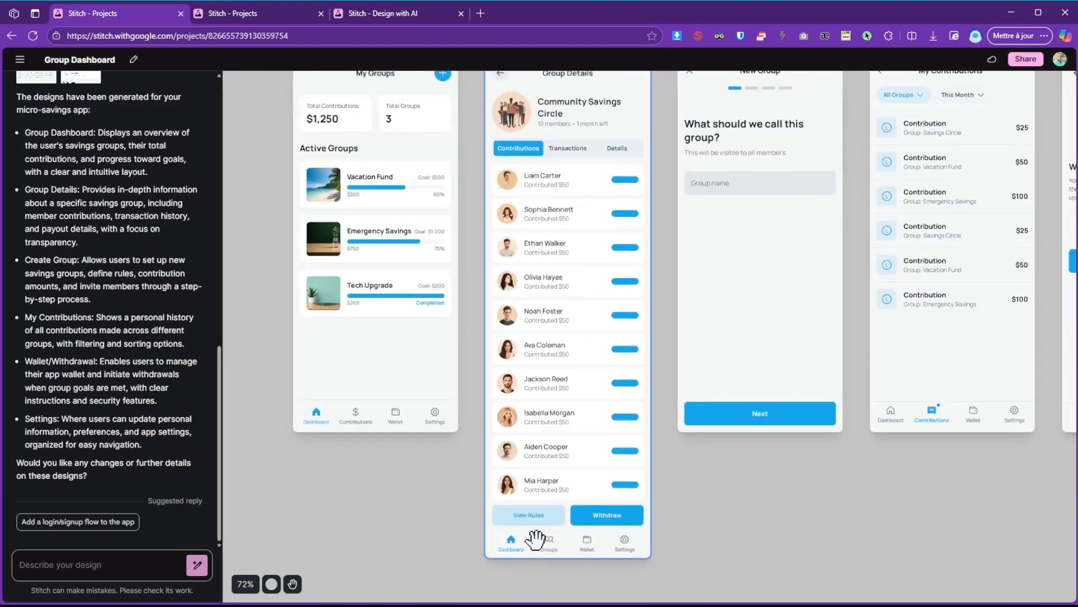
Compare the Group Dashboard with the Group Details screen, including its member contribution list and action buttons
scroll(436, 457, up, 2)
drag(446, 229, 447, 344)
key(ctrl+z)
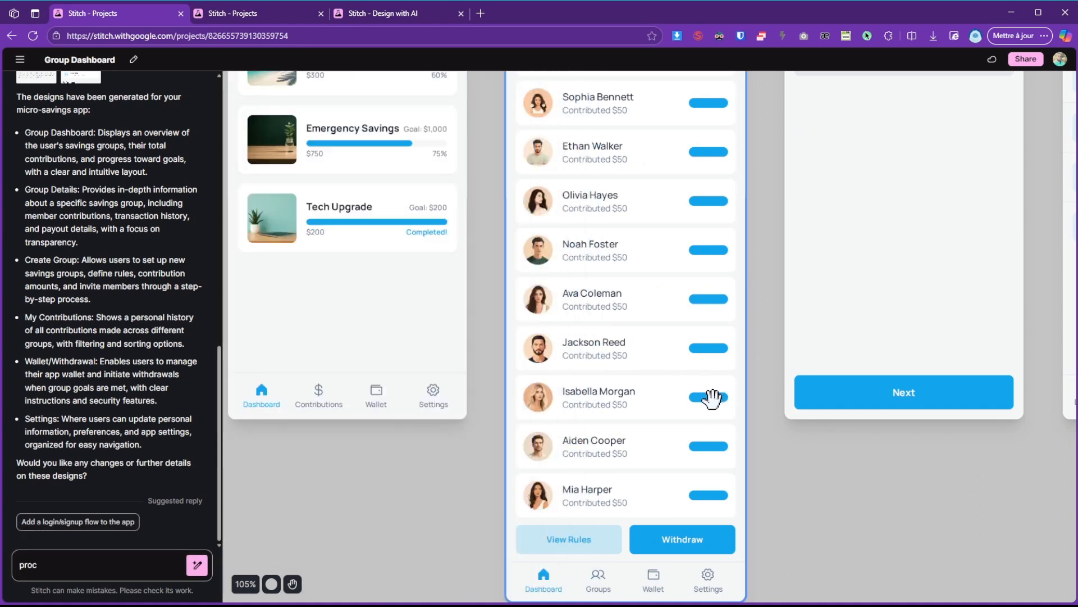
drag(443, 484, 496, 510)
scroll(521, 452, down, 5)
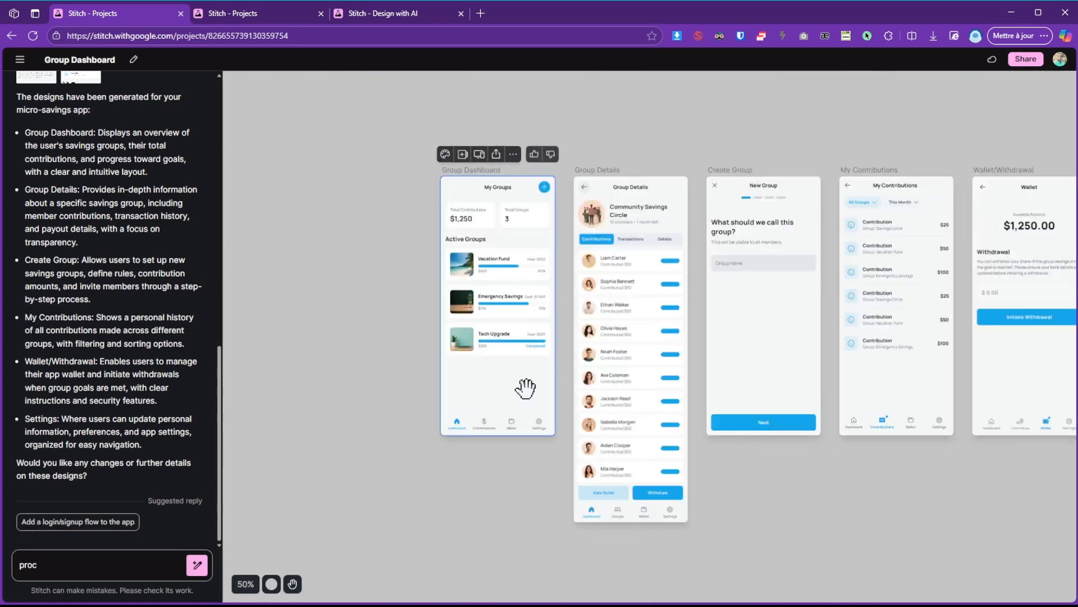
click(681, 272)
scroll(419, 160, up, 5)
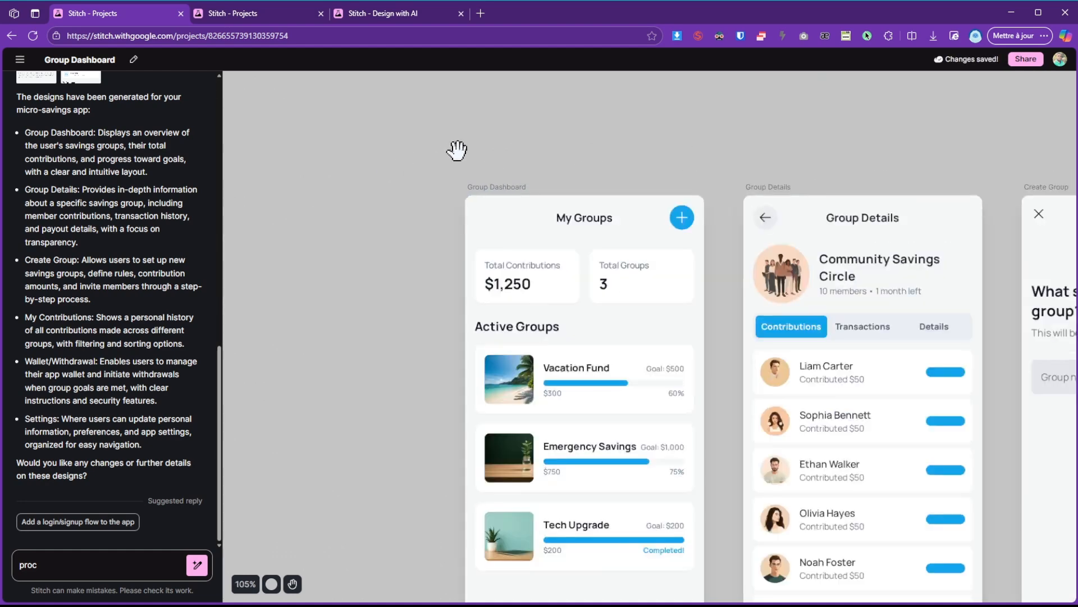
drag(321, 522, 265, 366)
scroll(293, 342, down, 4)
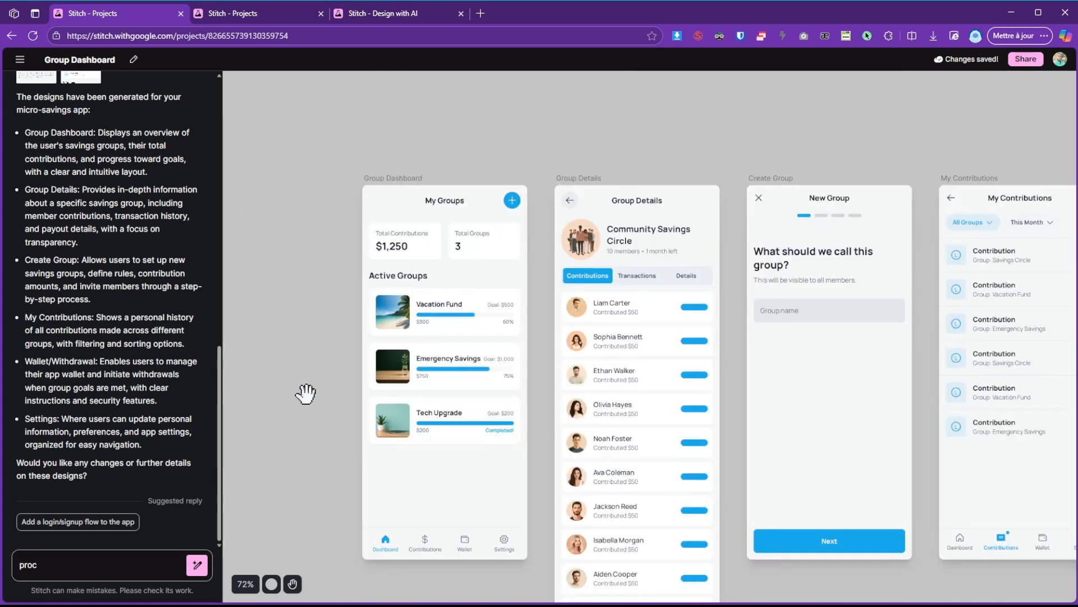
scroll(320, 373, up, 4)
drag(329, 450, 257, 414)
scroll(609, 373, down, 3)
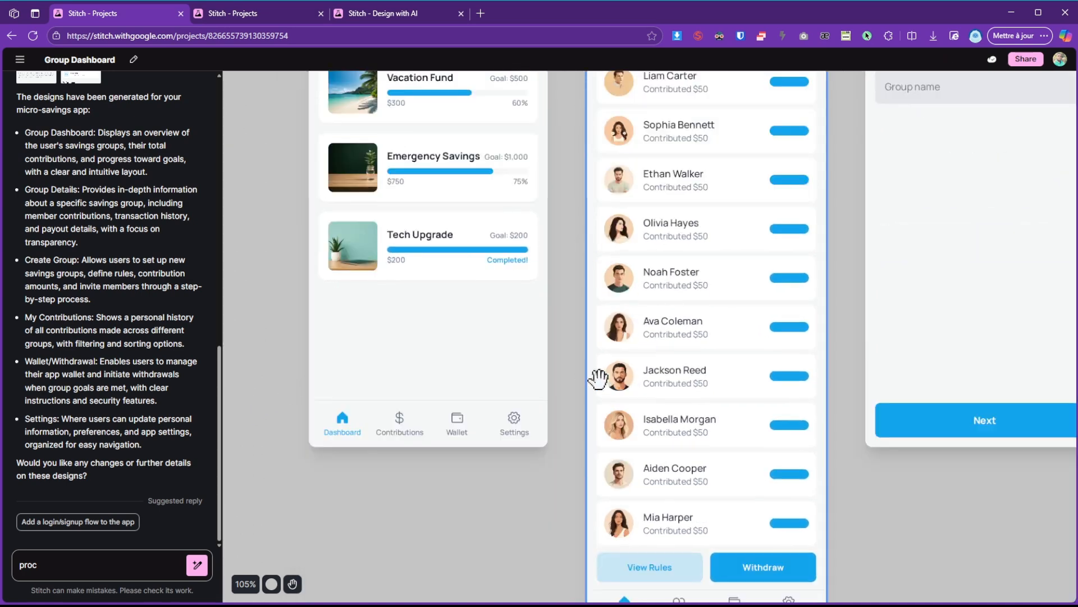
scroll(575, 369, up, 3)
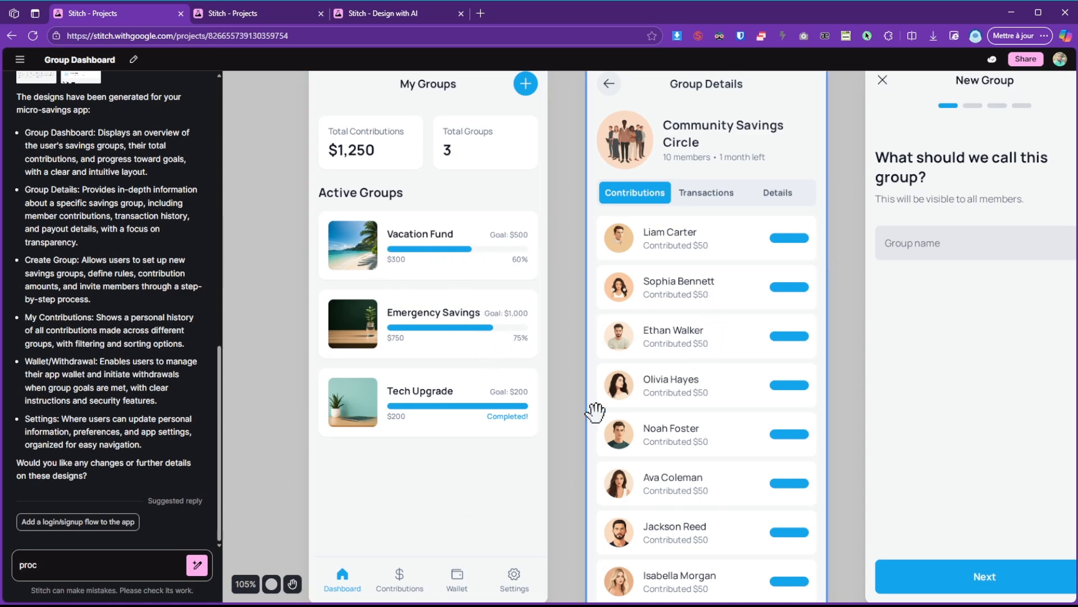
drag(269, 472, 330, 335)
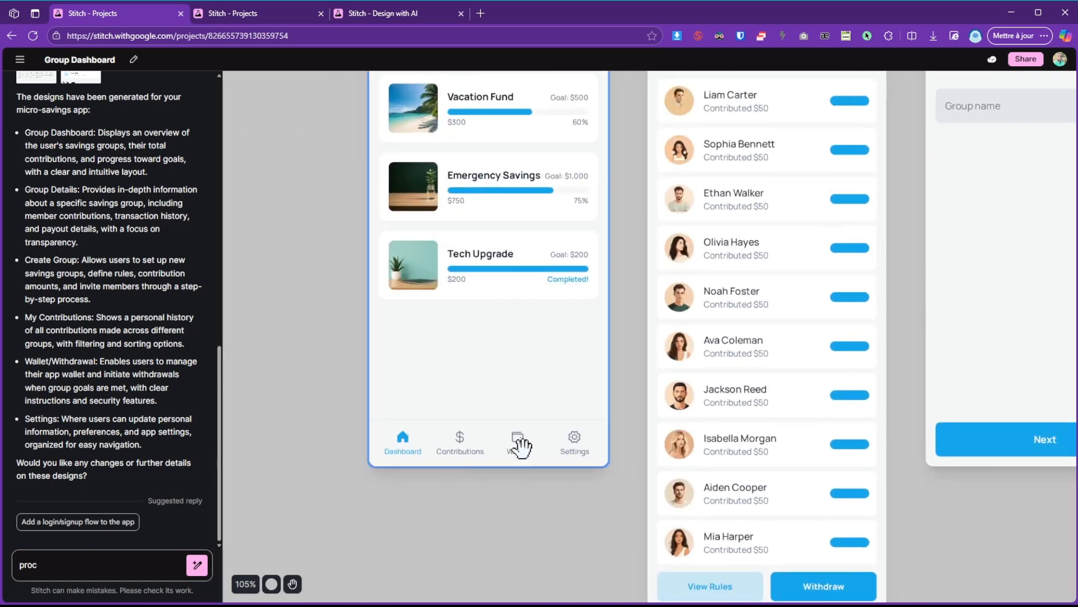
Examine the Create Group, My Contributions, Wallet/Withdrawal and Settings screens in sequence, checking their content and navigation bars
scroll(602, 473, right, 5)
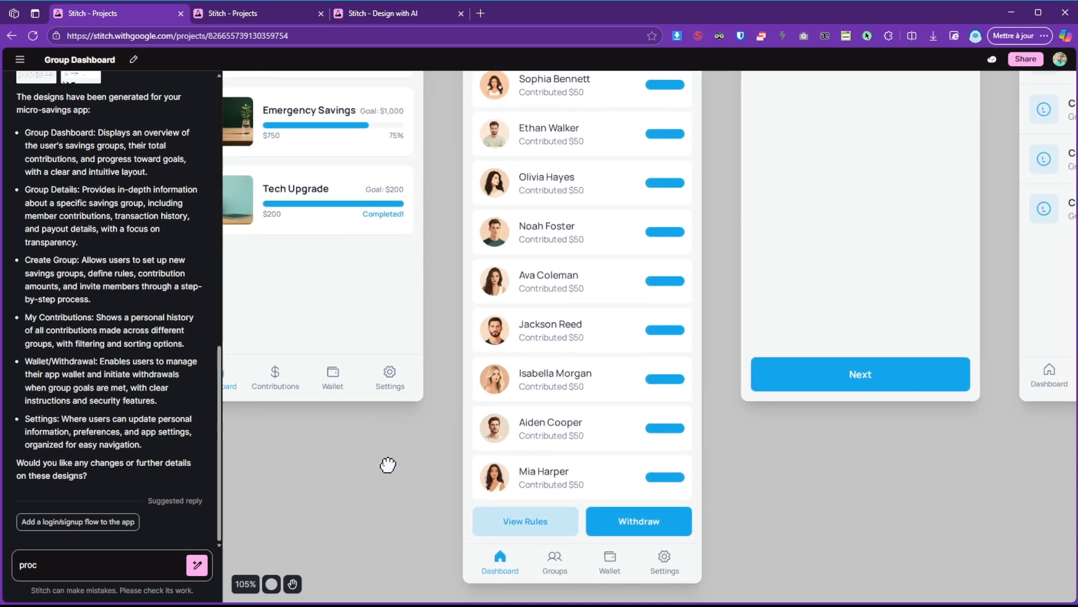
scroll(541, 322, up, 2)
scroll(541, 322, right, 8)
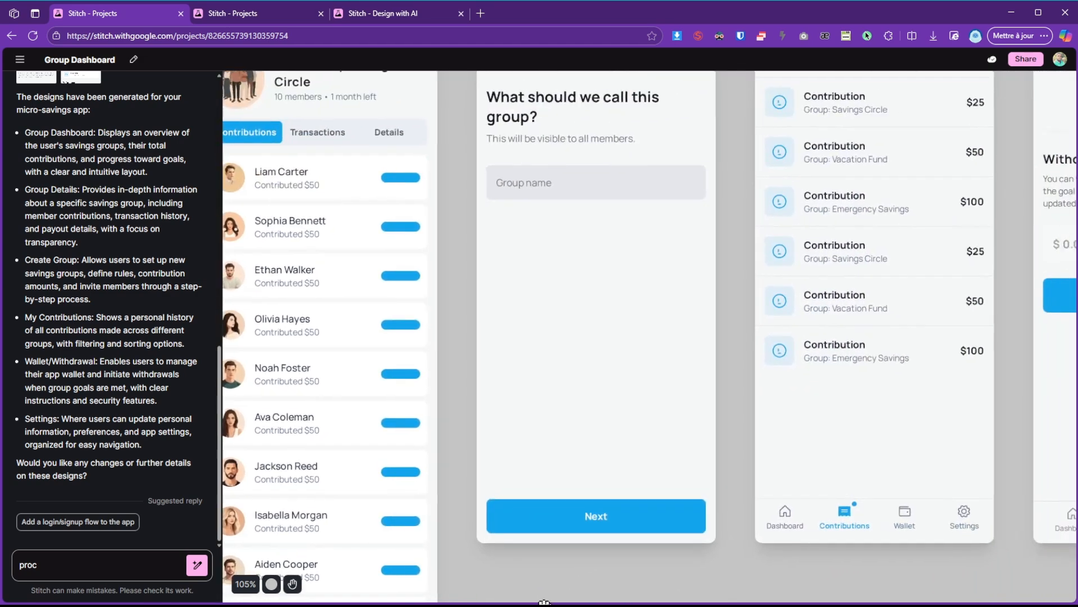
scroll(590, 561, up, 1)
scroll(589, 562, right, 2)
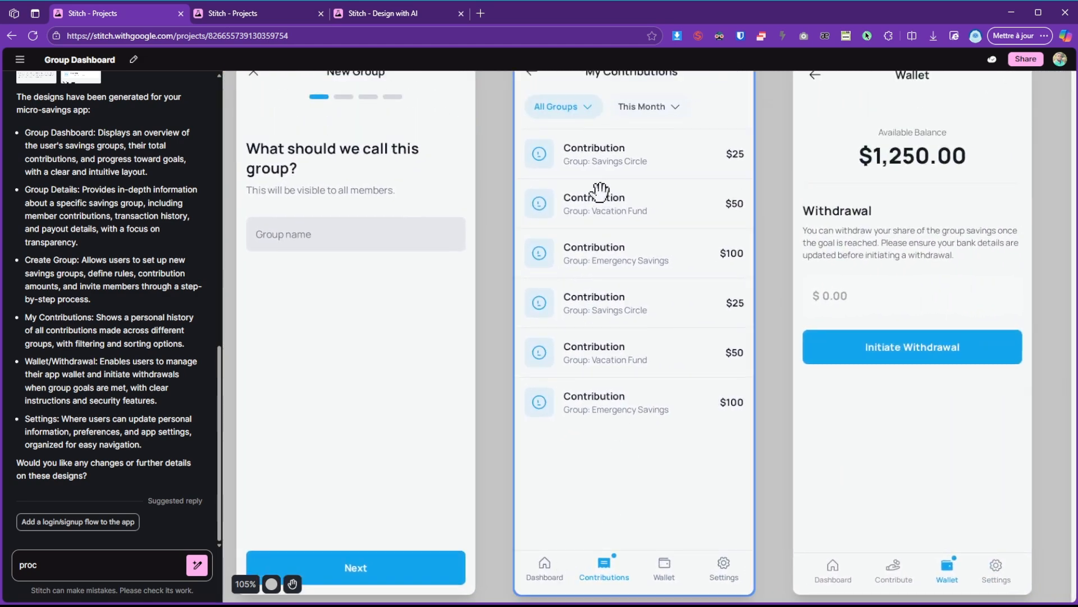
scroll(573, 423, up, 1)
scroll(573, 424, right, 6)
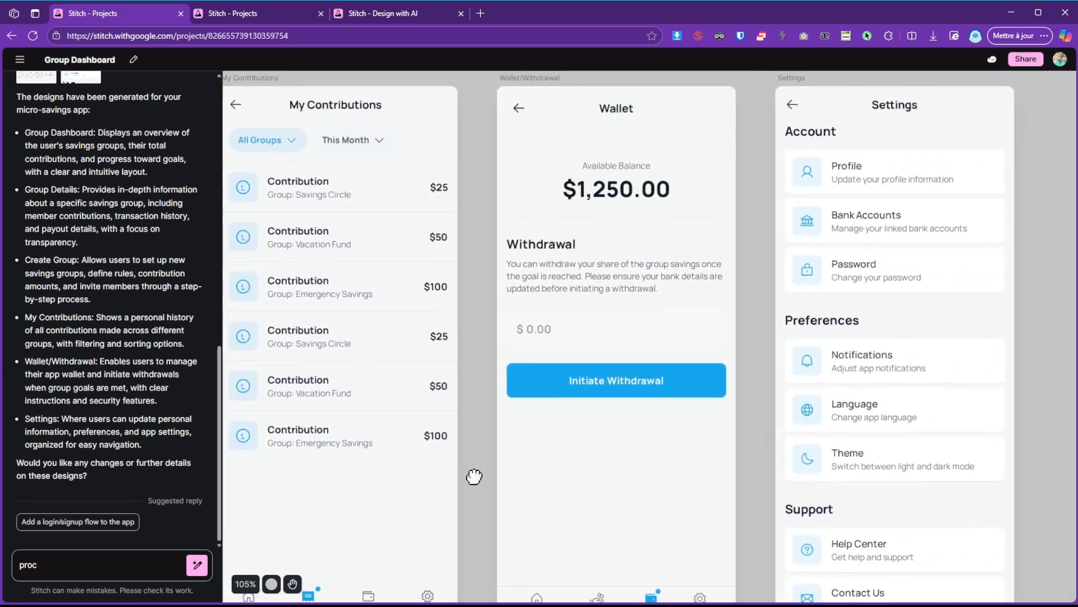
scroll(758, 403, down, 4)
scroll(759, 403, right, 6)
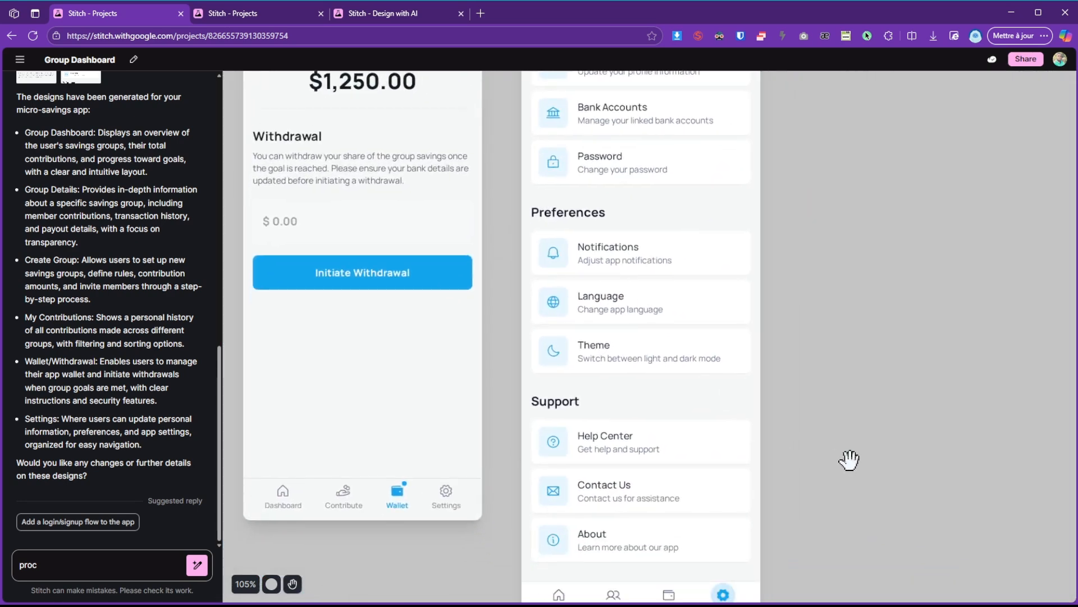
drag(792, 374, 814, 379)
drag(771, 304, 889, 328)
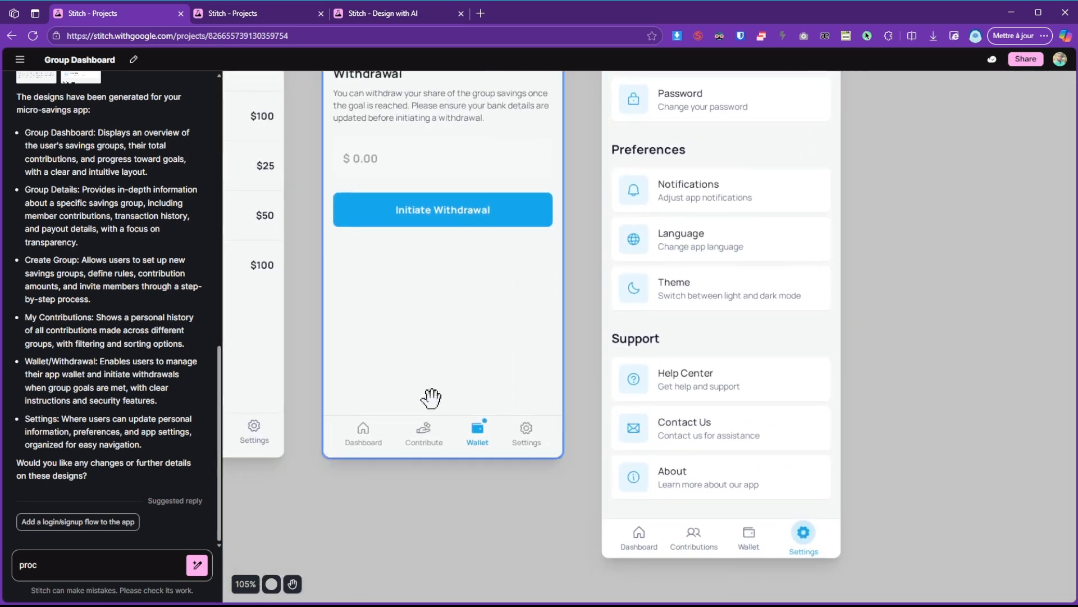
scroll(384, 366, down, 3)
scroll(448, 348, down, 3)
scroll(387, 440, left, 8)
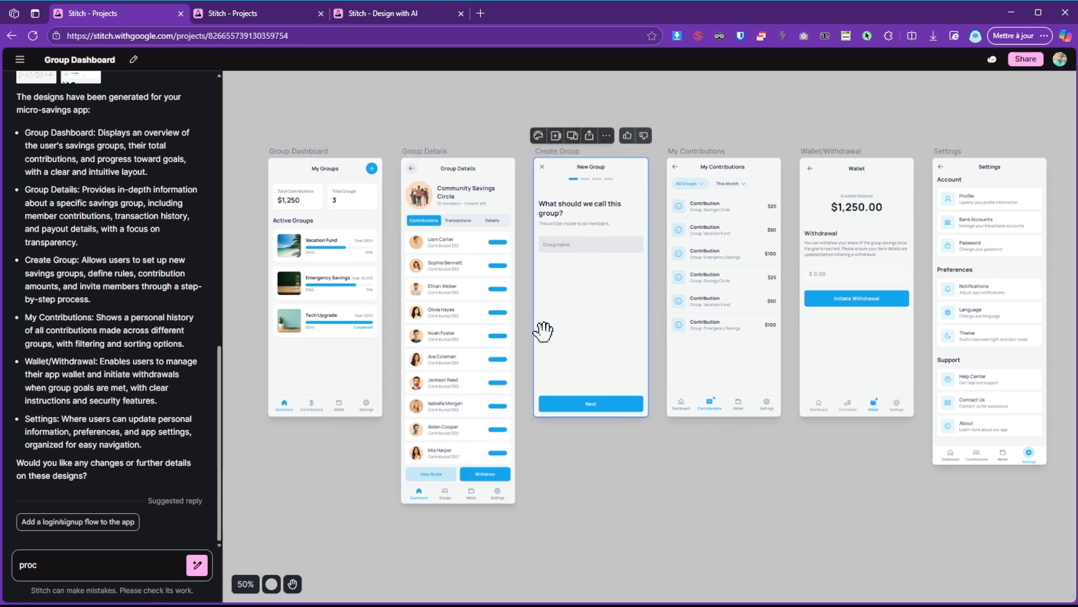
Check the design's sharing options and the project-level commands, closing both without changing anything
click(1024, 60)
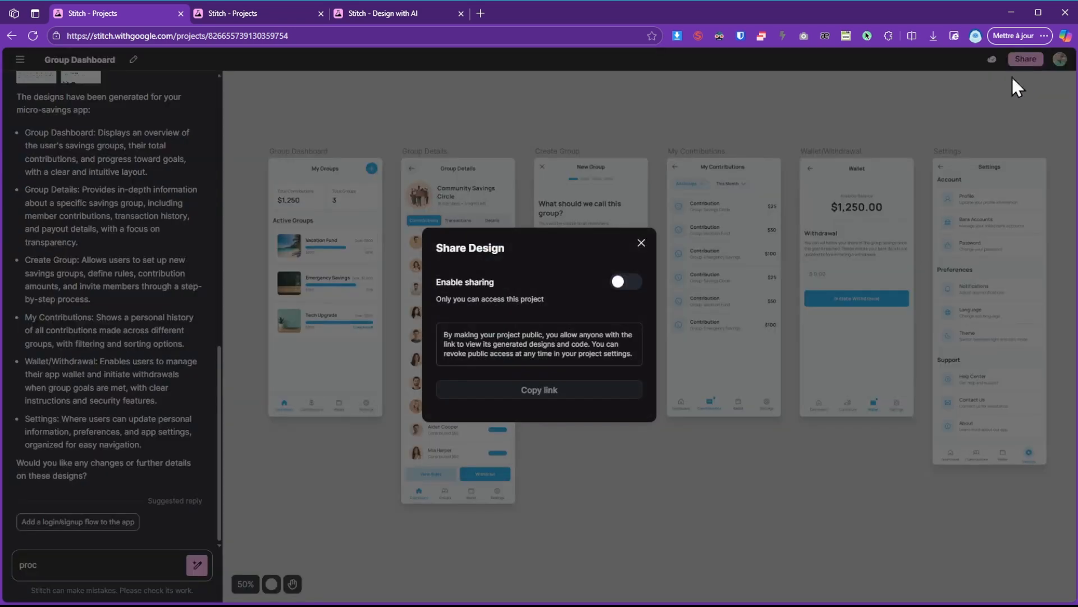
click(640, 243)
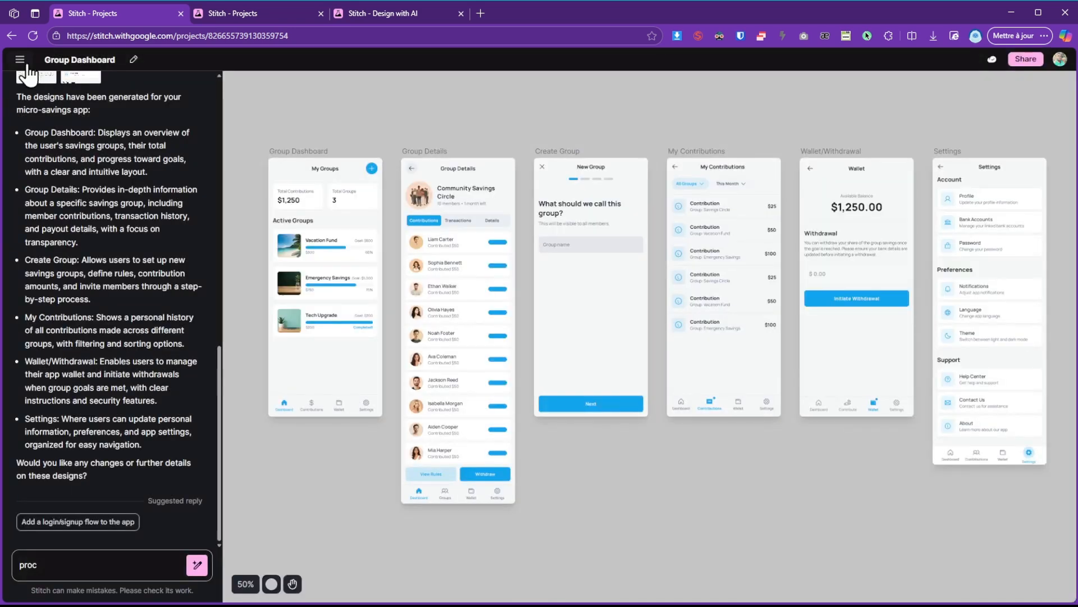
click(25, 64)
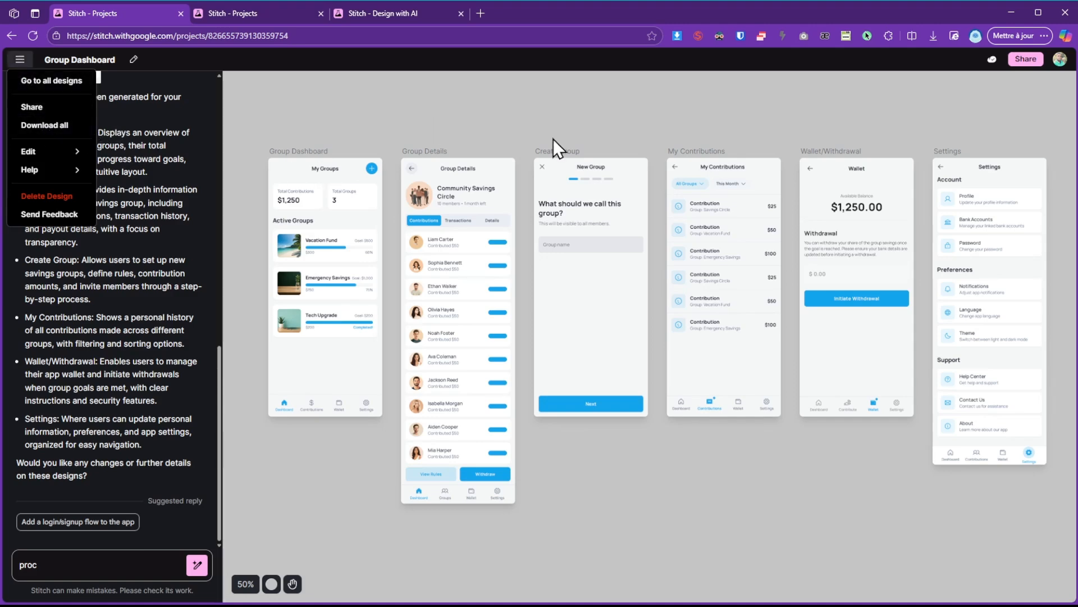
click(649, 496)
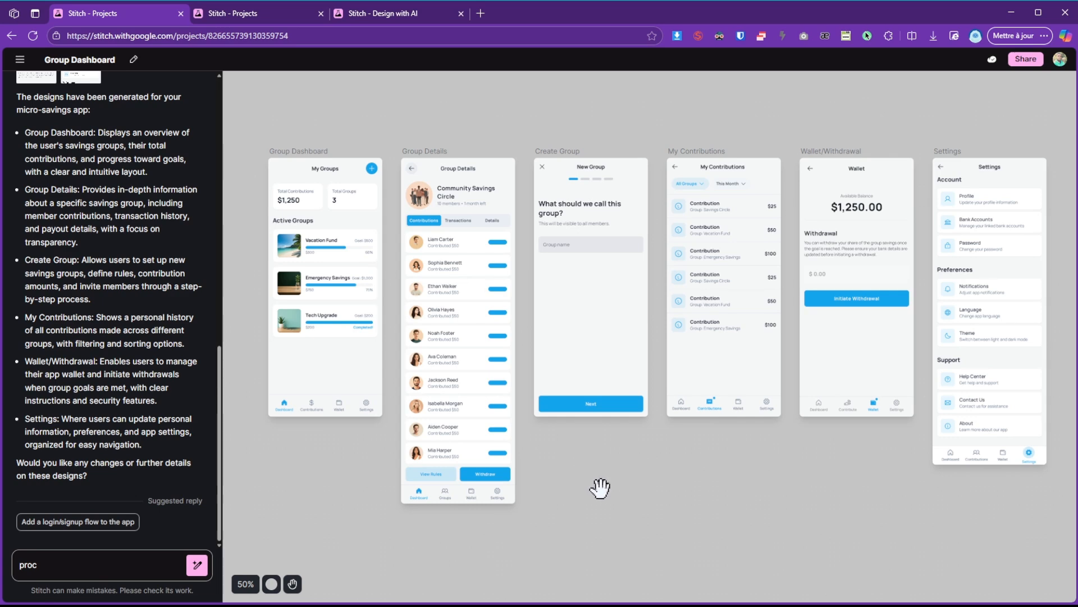
click(455, 323)
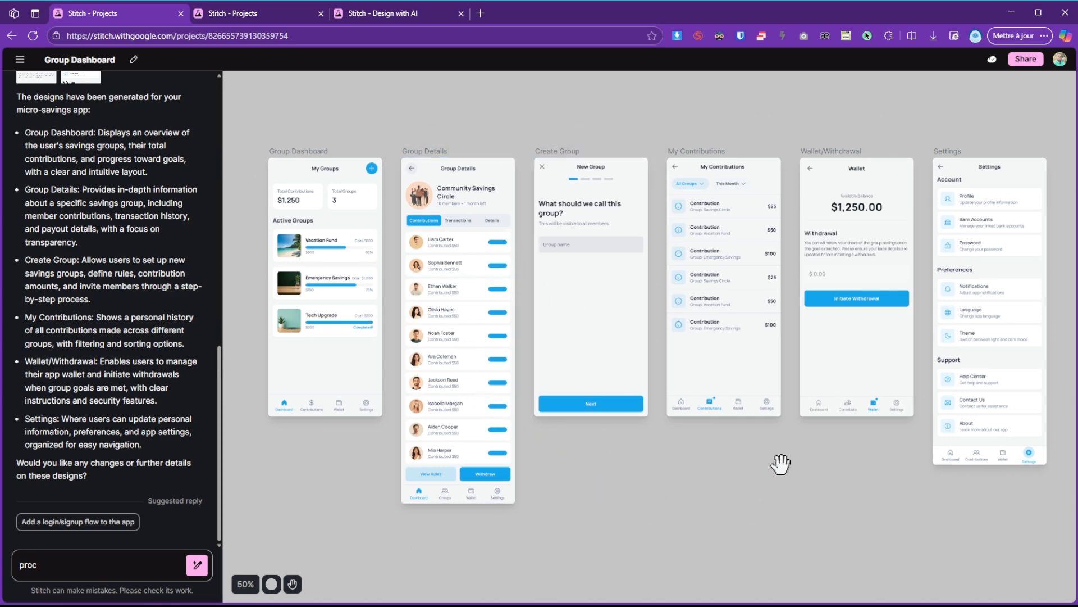
mouse_move(872, 467)
mouse_down()
mouse_move(823, 488)
mouse_move(875, 465)
mouse_up()
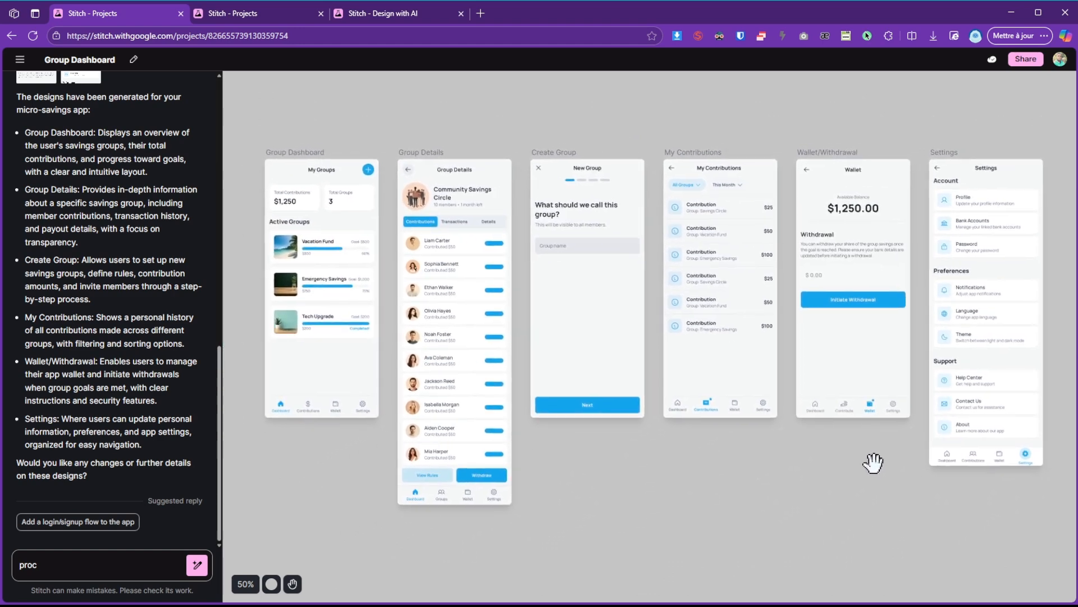
mouse_move(607, 481)
mouse_down()
mouse_move(662, 474)
mouse_move(640, 486)
mouse_move(604, 481)
mouse_up()
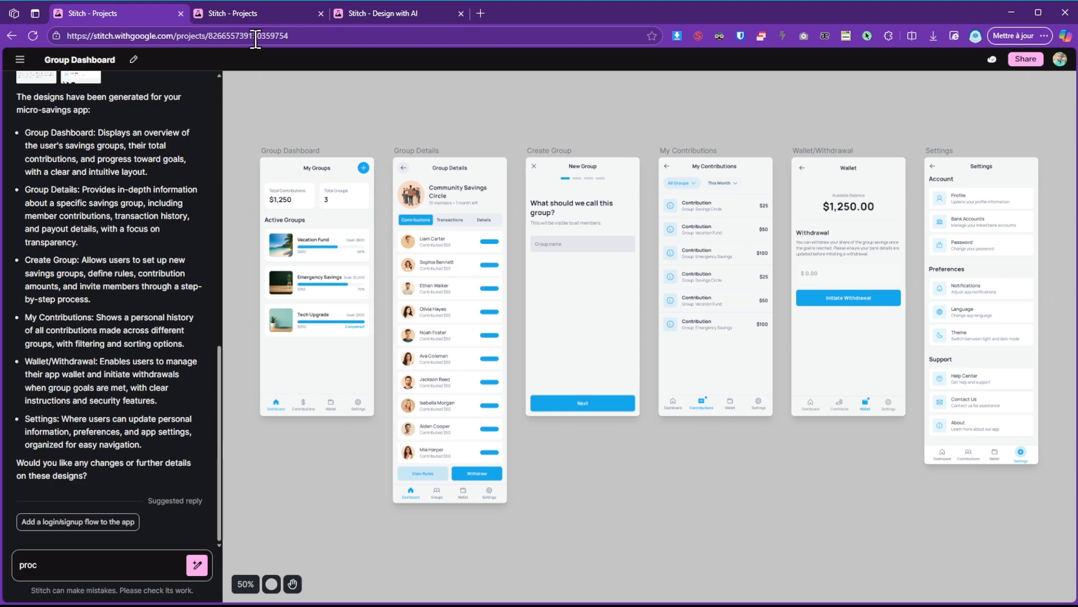
Switch to the HandyHub project and review its generated screens and the original prompt at the start of the conversation
click(232, 14)
scroll(645, 306, down, 5)
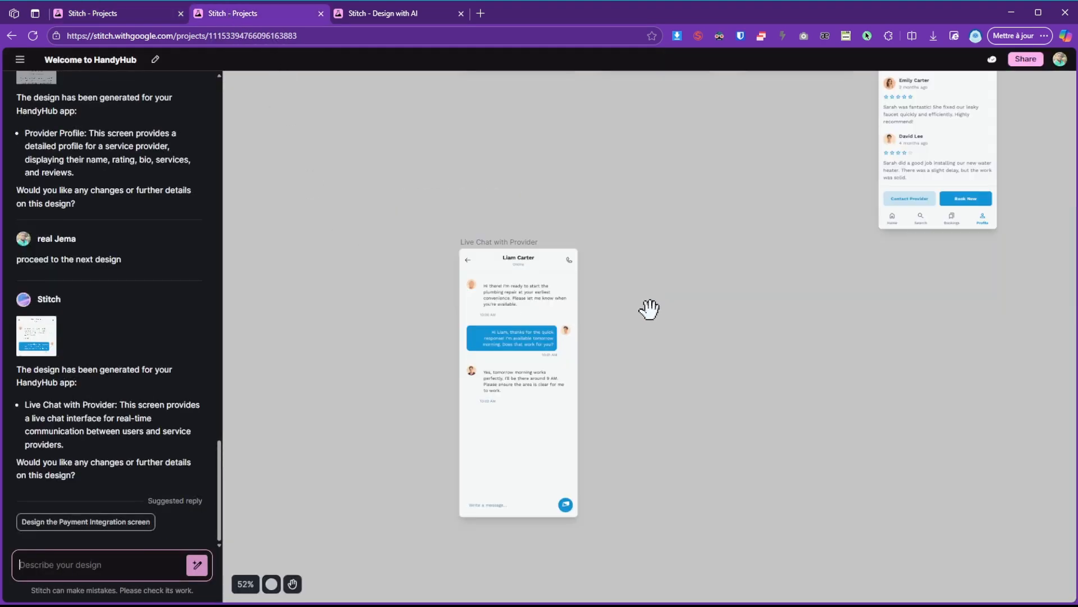
scroll(670, 275, up, 5)
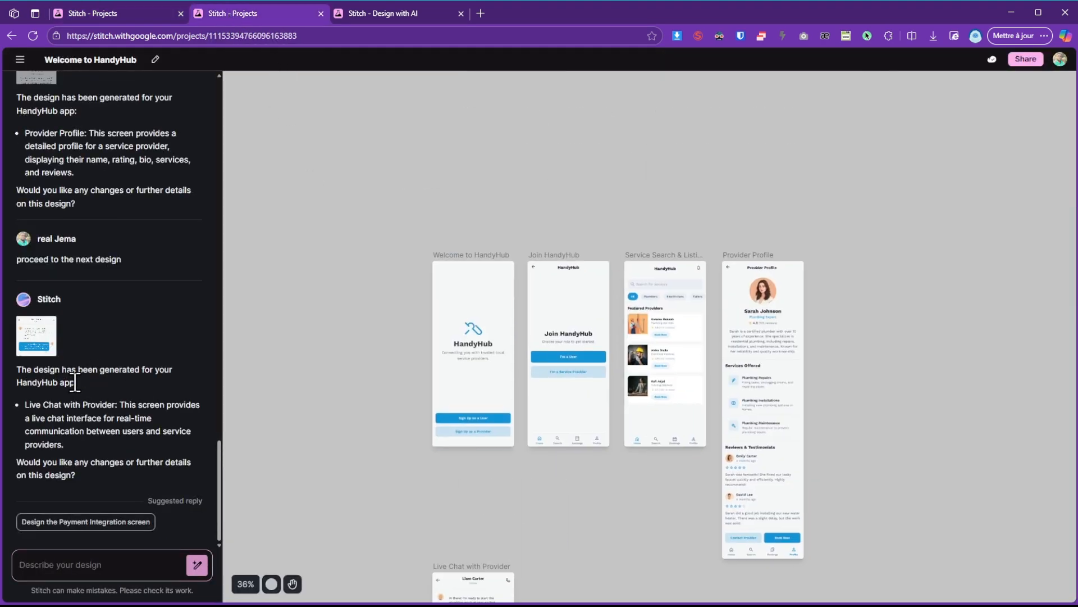
scroll(94, 393, up, 15)
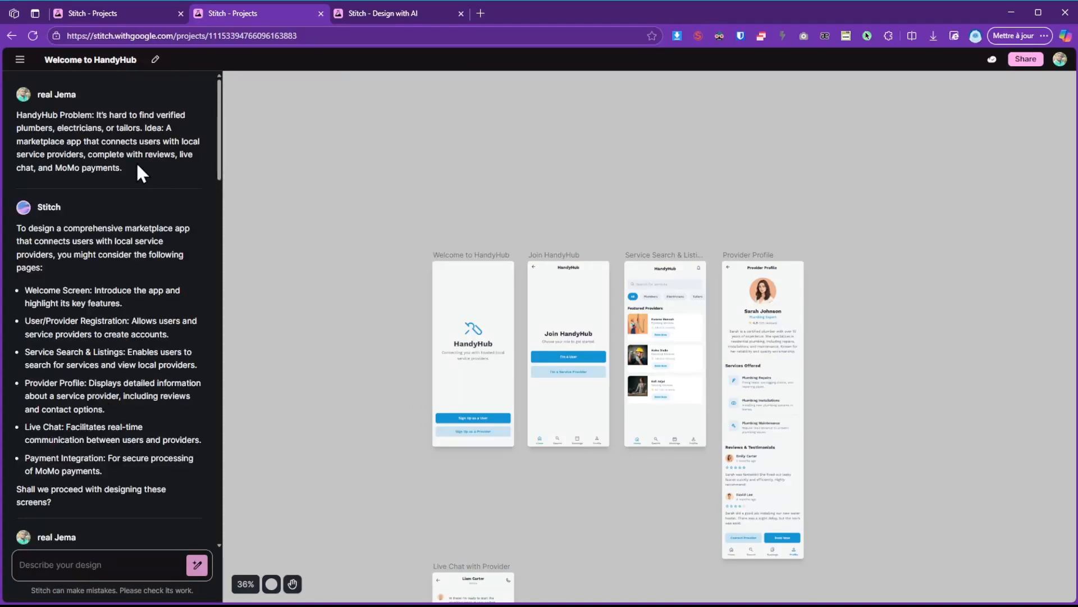
Examine HandyHub's Welcome, Join and Service Search & Listings screens, checking the sign-up choices, category filters and featured providers
scroll(561, 352, up, 5)
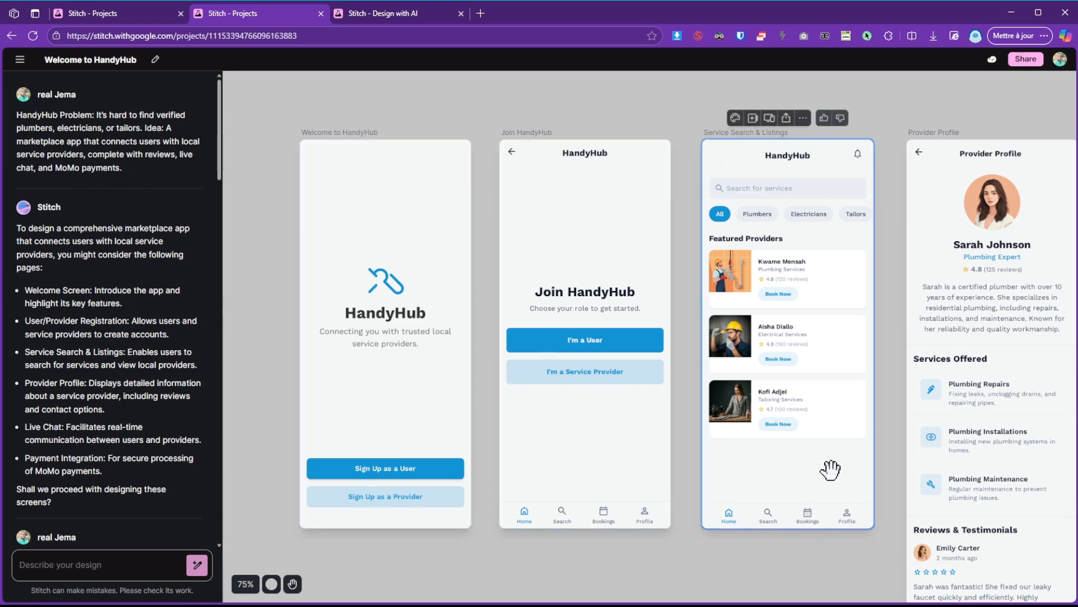
scroll(664, 497, down, 3)
scroll(504, 494, up, 3)
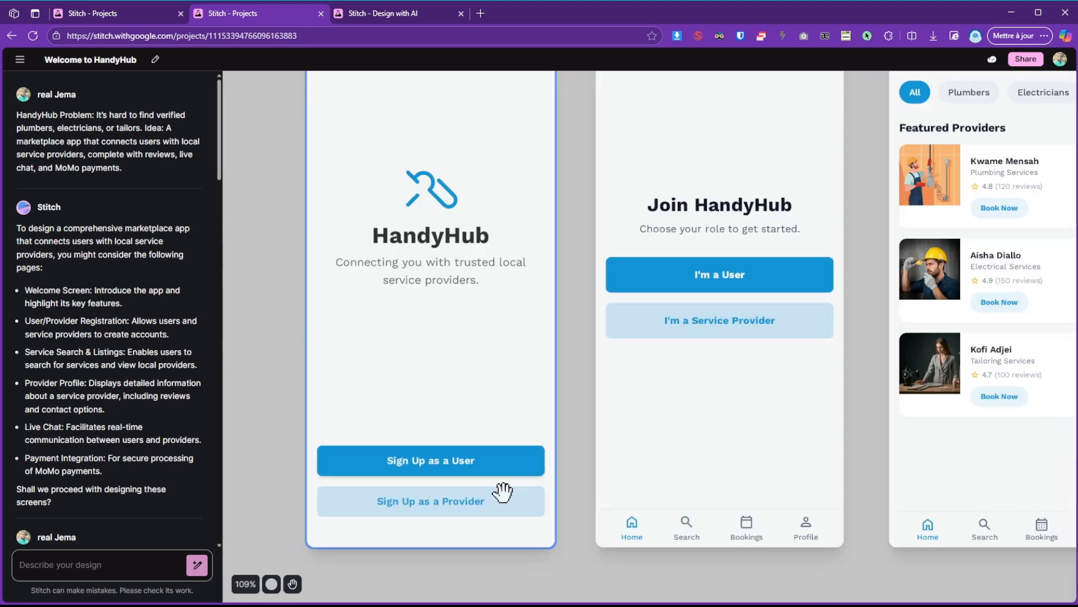
drag(855, 486, 388, 465)
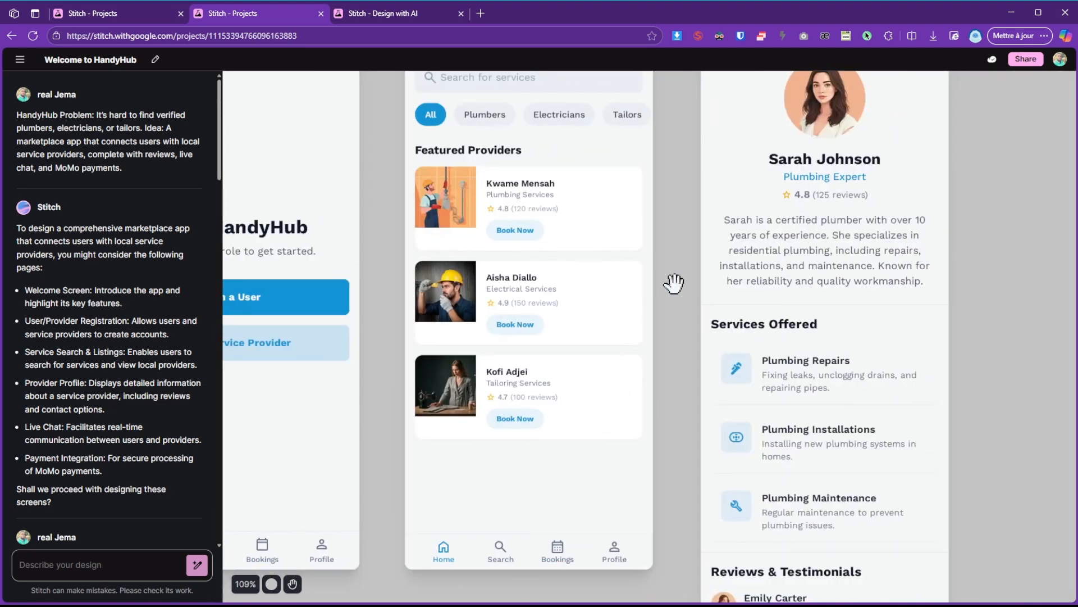
scroll(682, 306, up, 1)
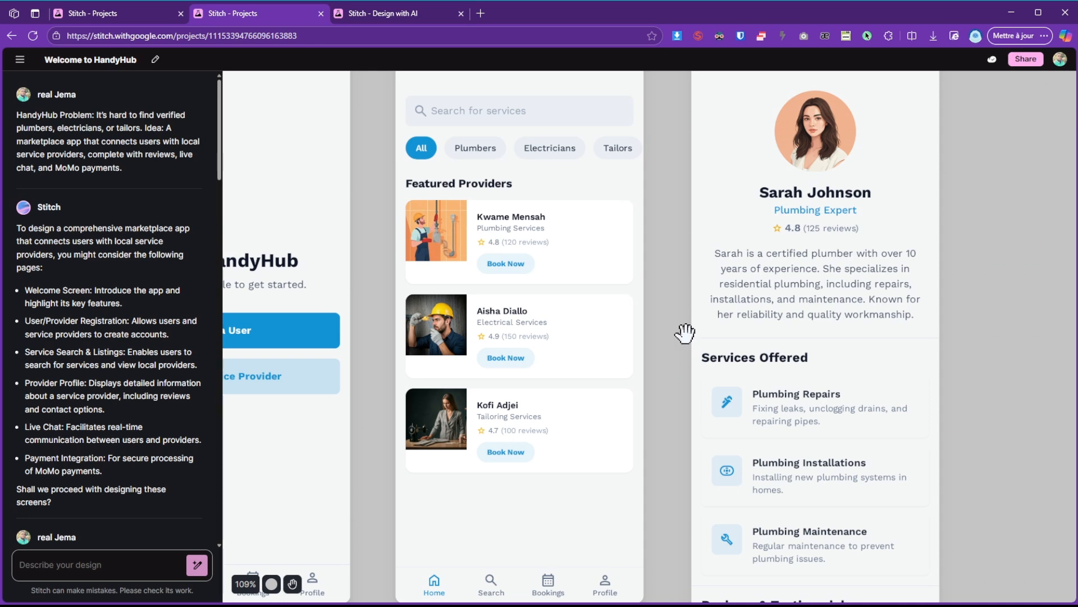
Read through the Provider Profile screen, including its description, services offered, reviews and booking buttons
scroll(674, 340, right, 2)
scroll(616, 356, down, 4)
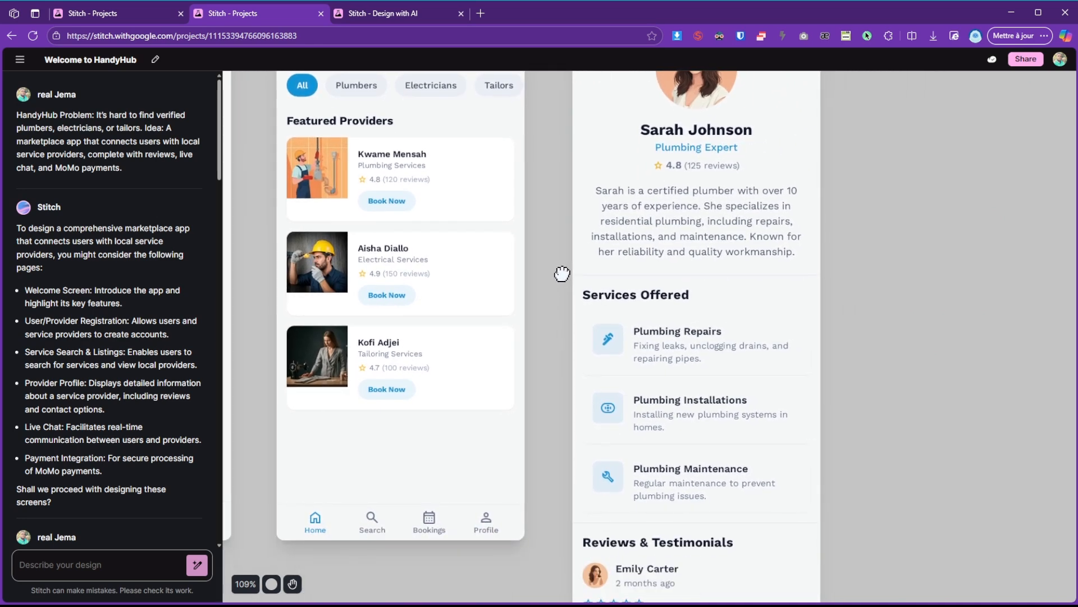
scroll(838, 314, down, 6)
scroll(826, 286, right, 1)
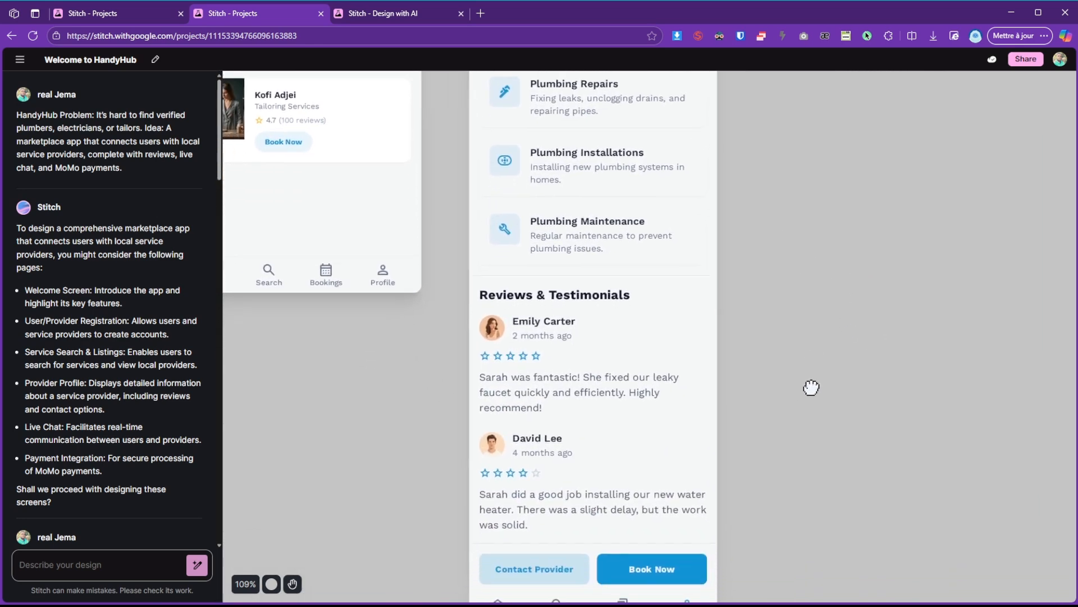
scroll(848, 292, up, 5)
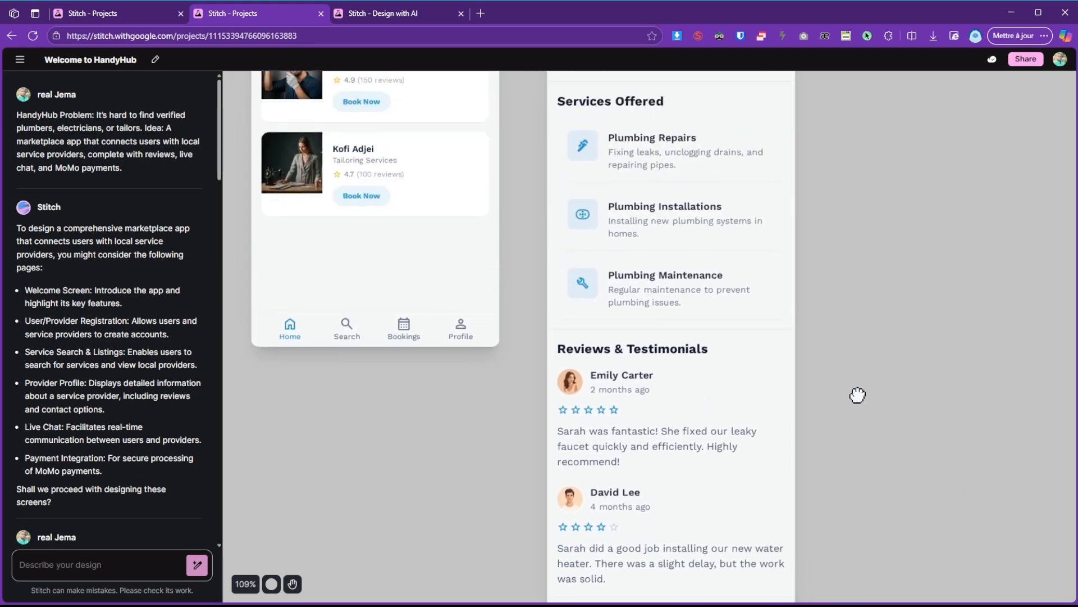
scroll(831, 393, left, 2)
scroll(816, 411, up, 3)
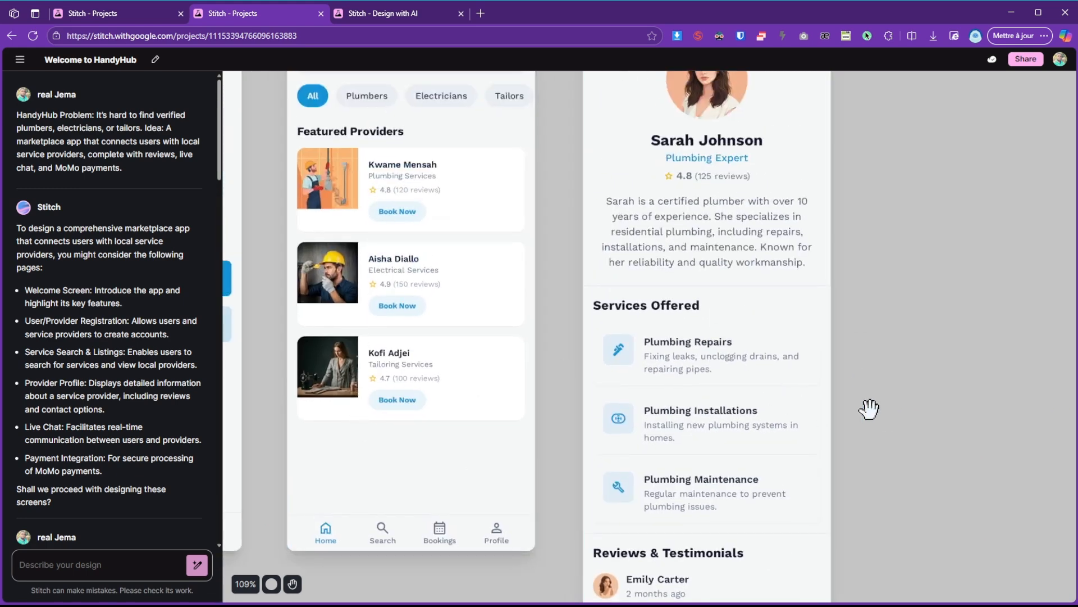
Inspect the Live Chat with Provider screen, including the message exchange, call icon and message field
scroll(870, 409, down, 7)
scroll(821, 399, down, 5)
scroll(524, 534, up, 8)
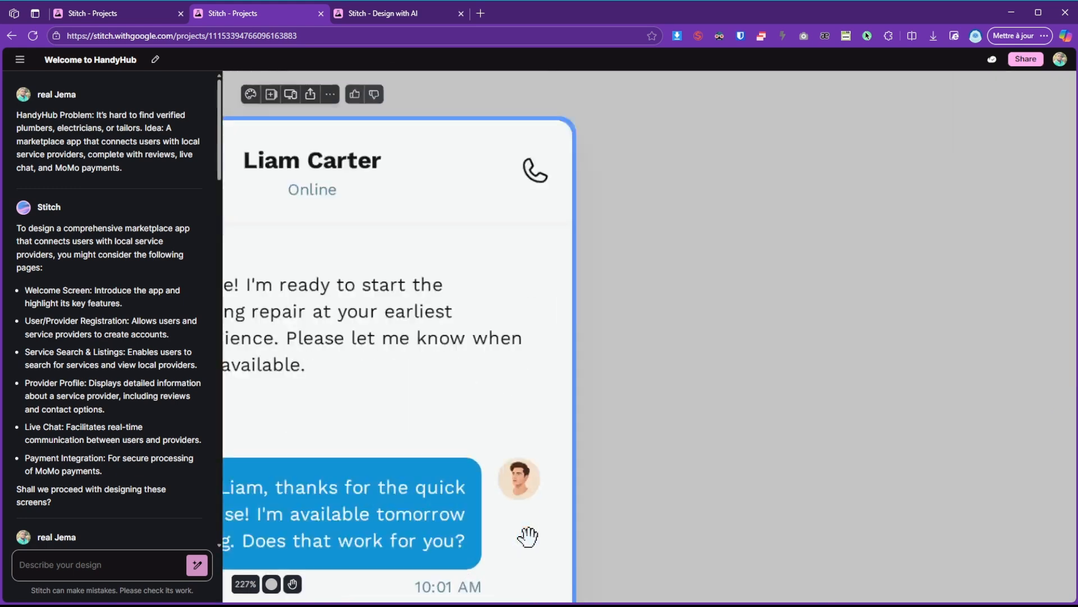
scroll(743, 496, right, 3)
scroll(831, 251, down, 5)
scroll(809, 352, down, 6)
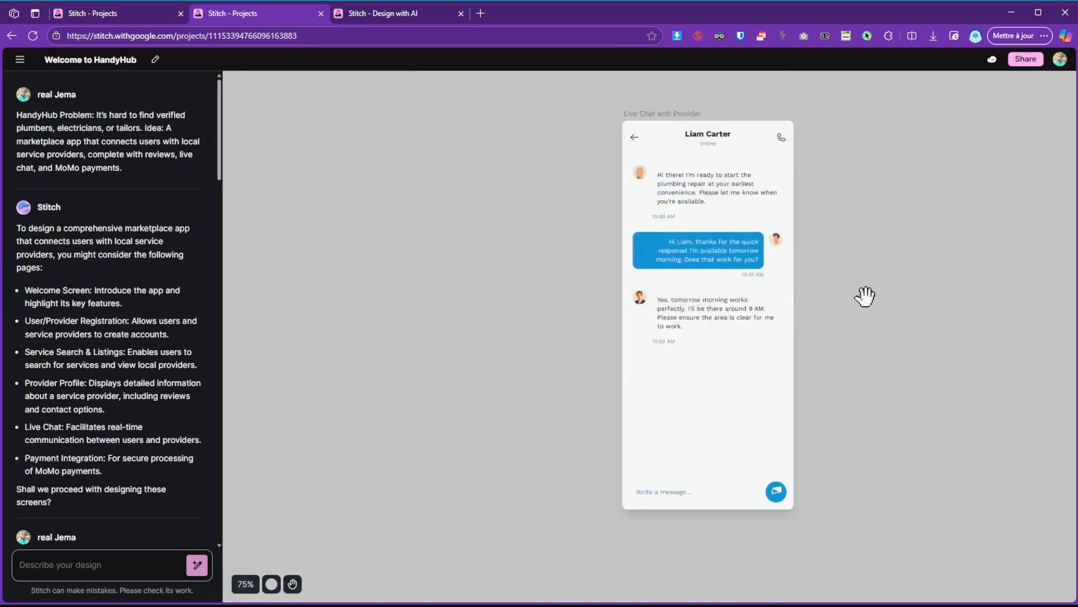
scroll(787, 309, up, 6)
scroll(786, 309, right, 10)
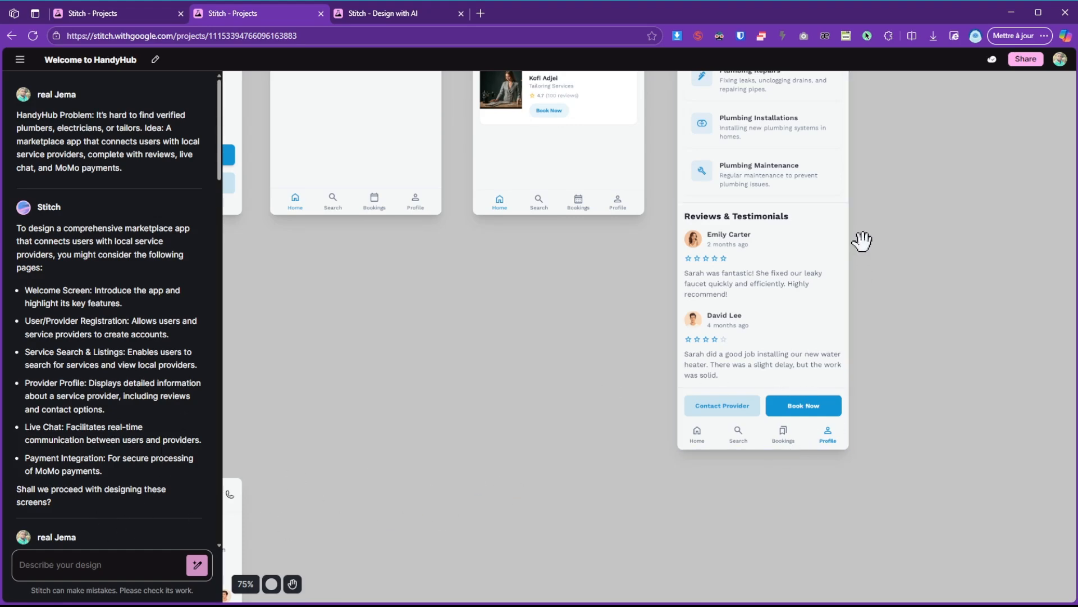
Review the HandyHub screens side by side, comparing the layouts from Welcome through Provider Profile
drag(935, 210, 776, 385)
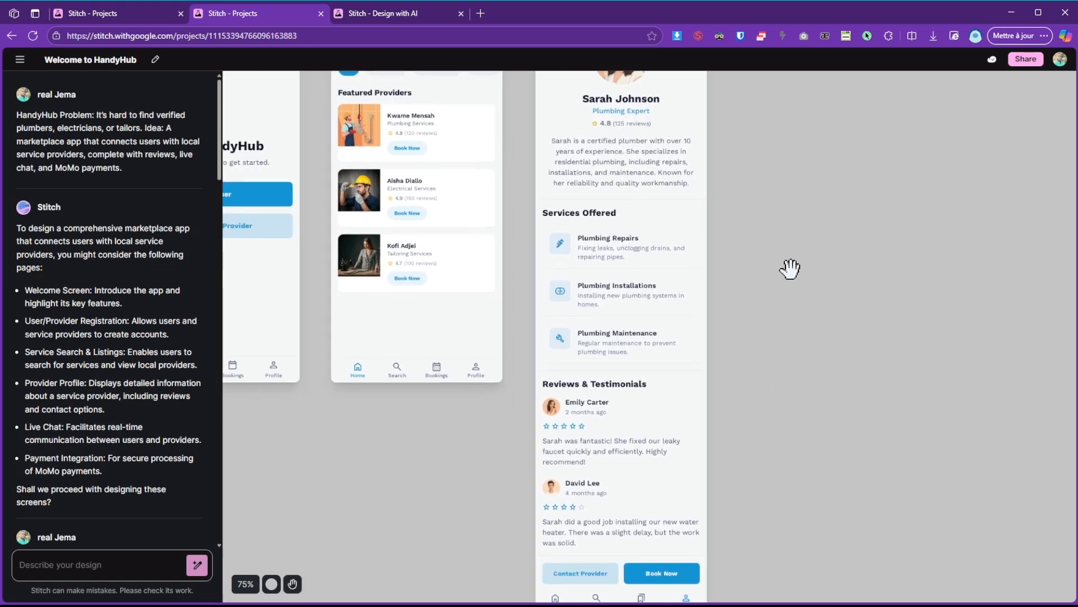
scroll(765, 344, down, 3)
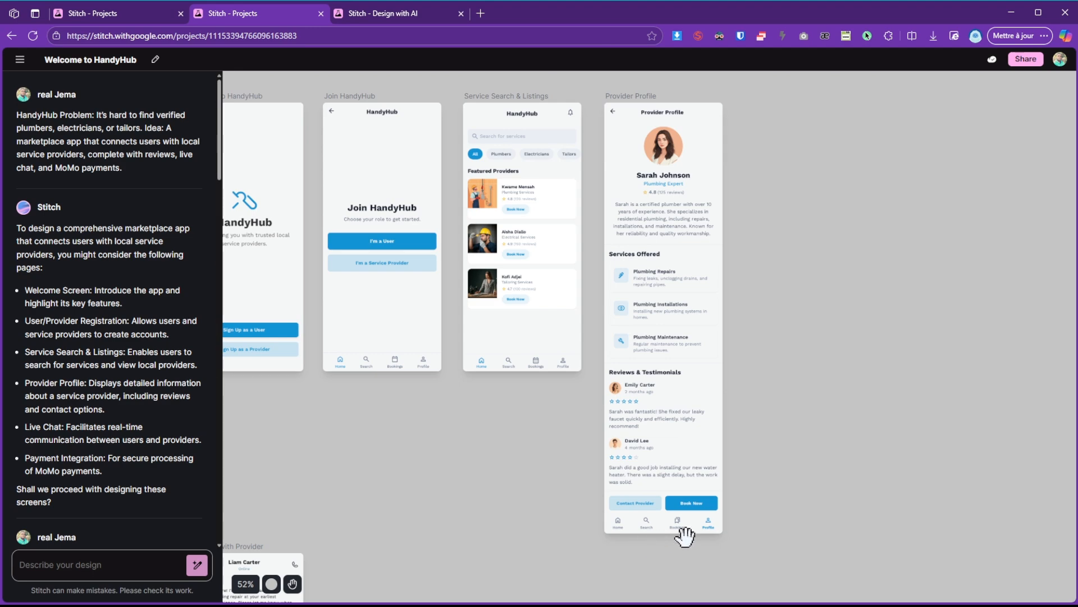
scroll(578, 205, up, 4)
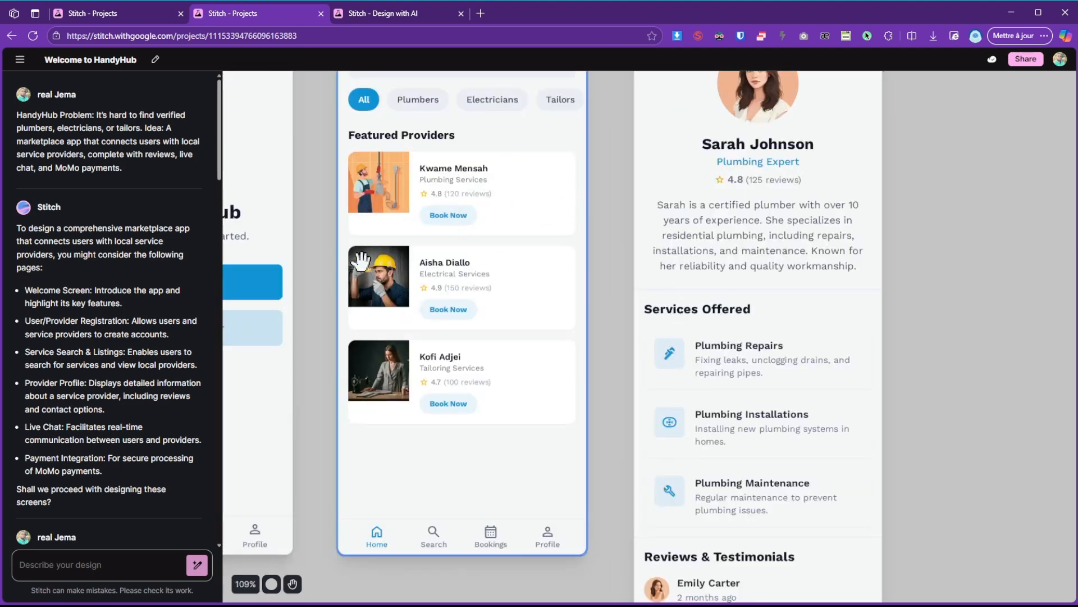
scroll(621, 290, down, 4)
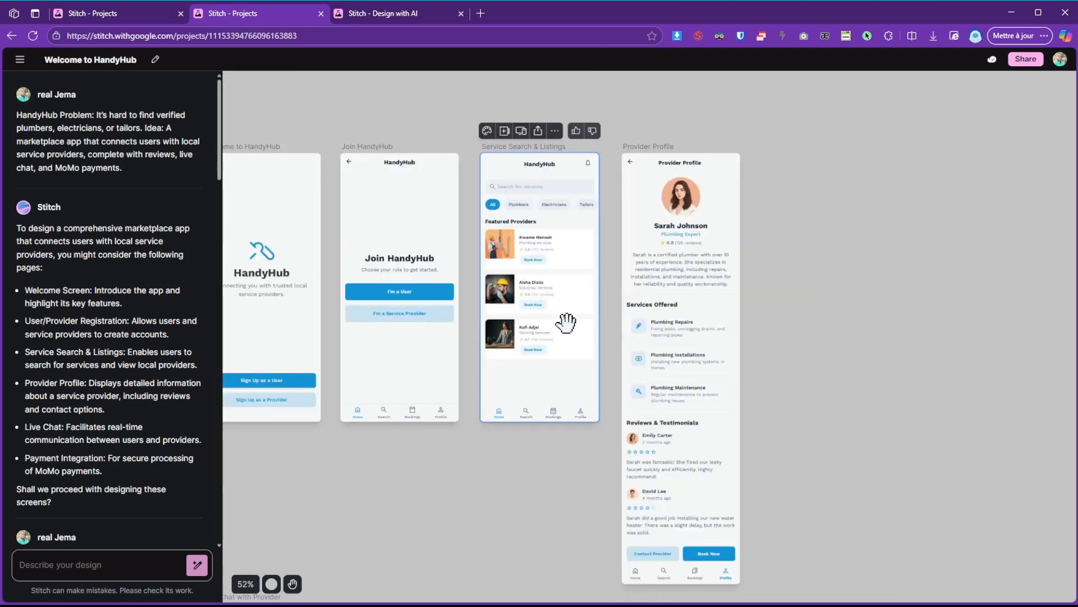
drag(472, 458, 598, 498)
scroll(619, 435, up, 2)
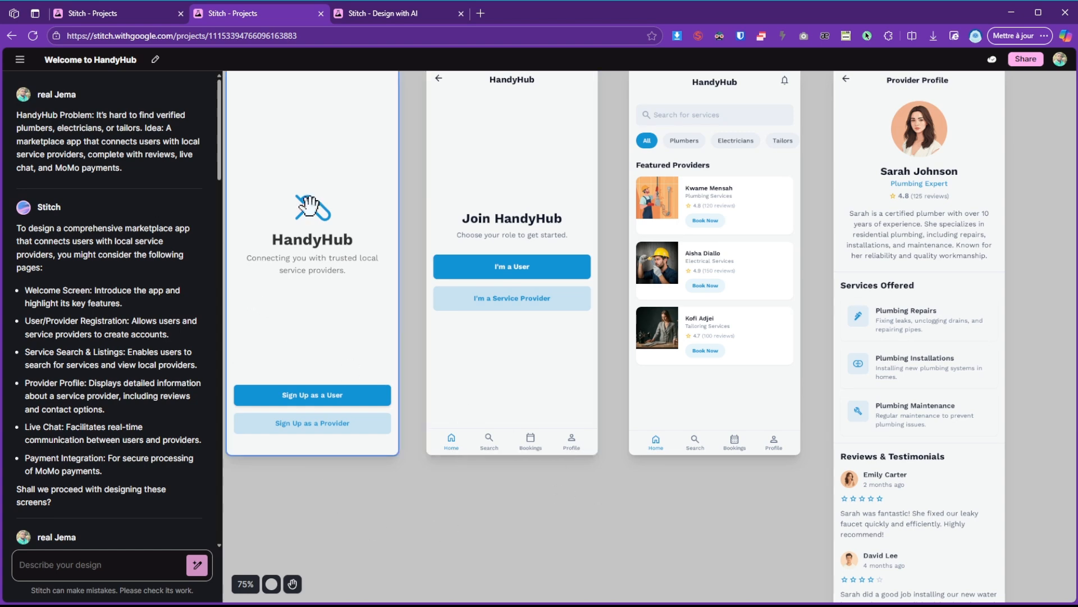
drag(457, 531, 503, 606)
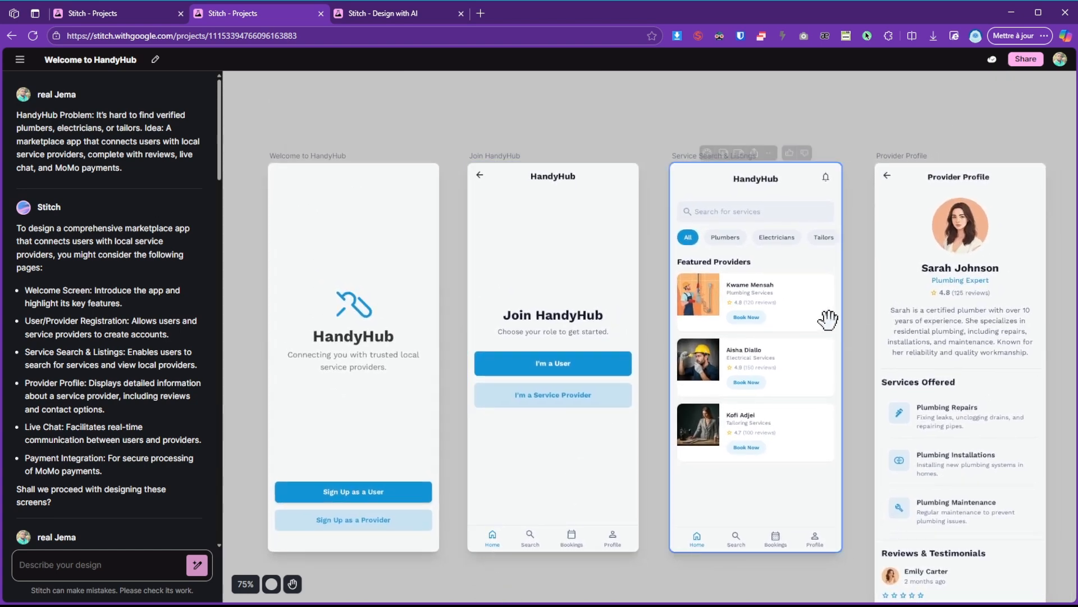
Enter the follow-up prompt "proceed to the next" in the HandyHub conversation
mouse_move(751, 402)
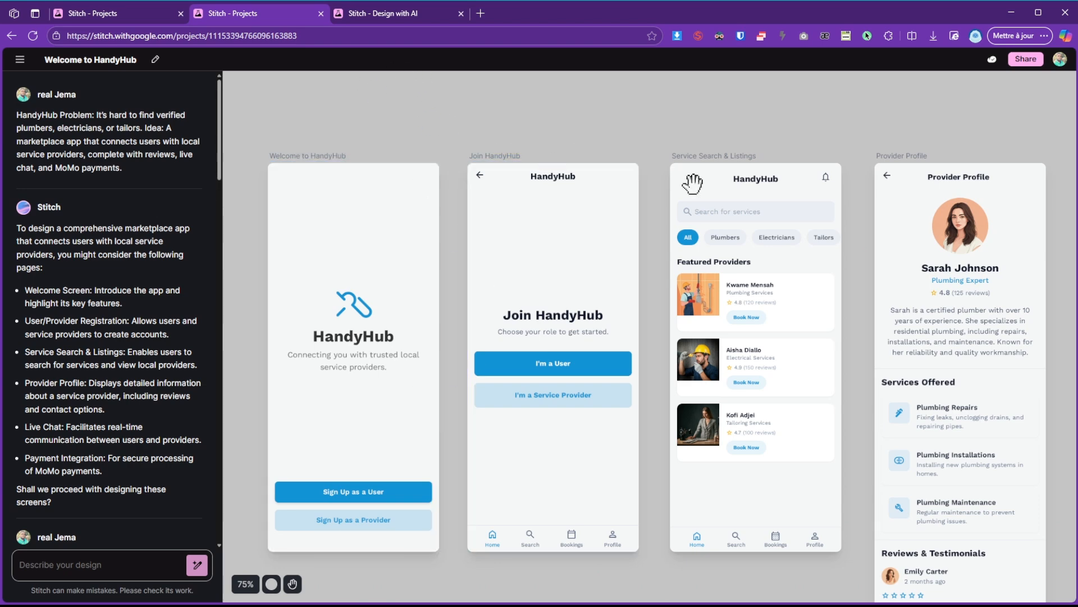
text(proceed to the next)
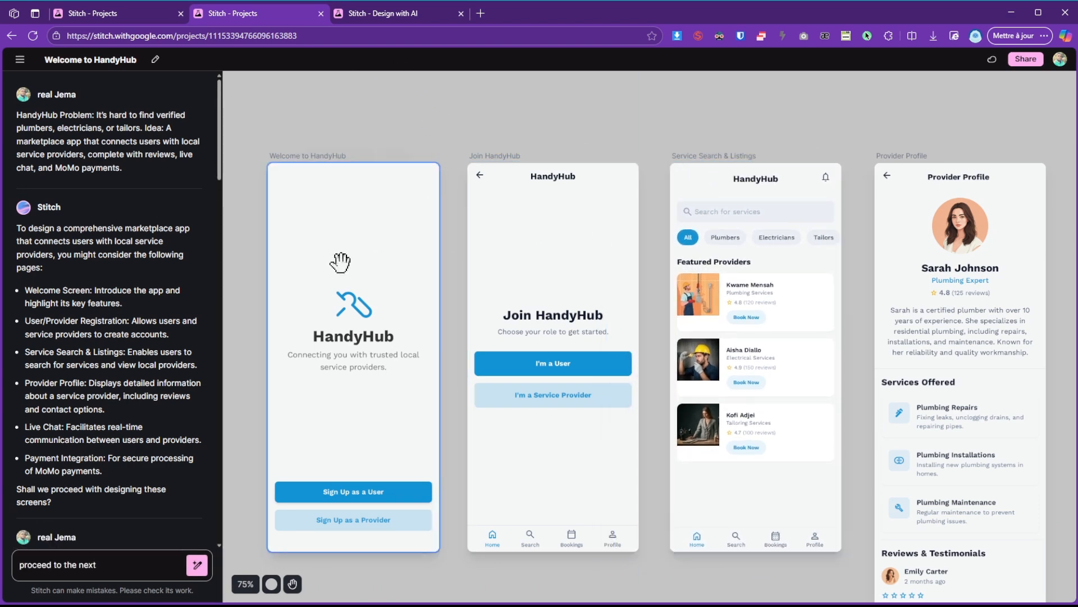
Generate a new mobile design from an EventTap prompt about registering attendees at small events, issuing QR passes and collecting small fees
click(388, 14)
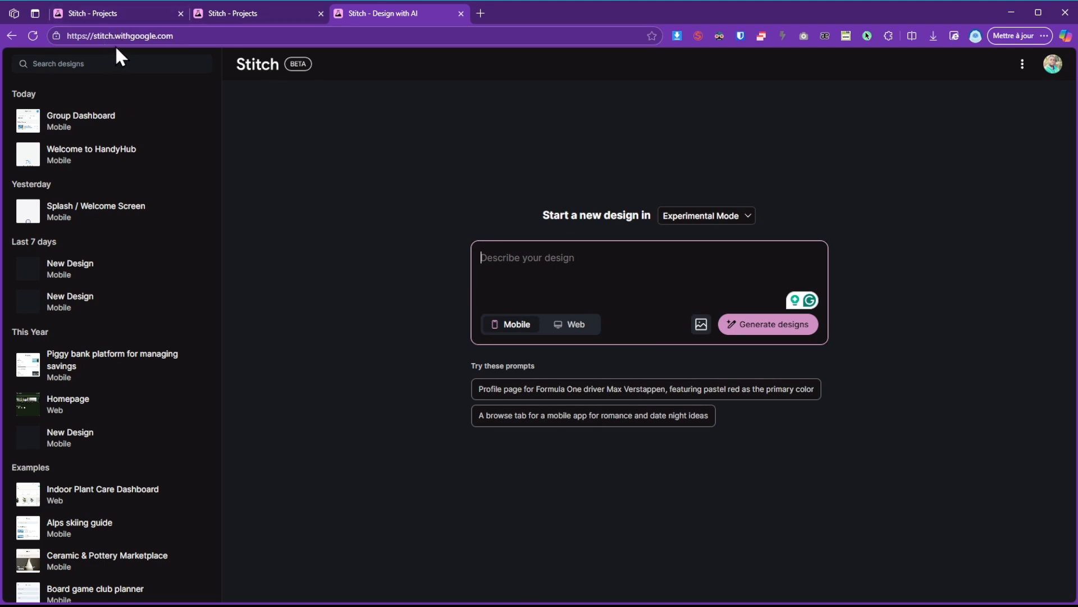
click(635, 254)
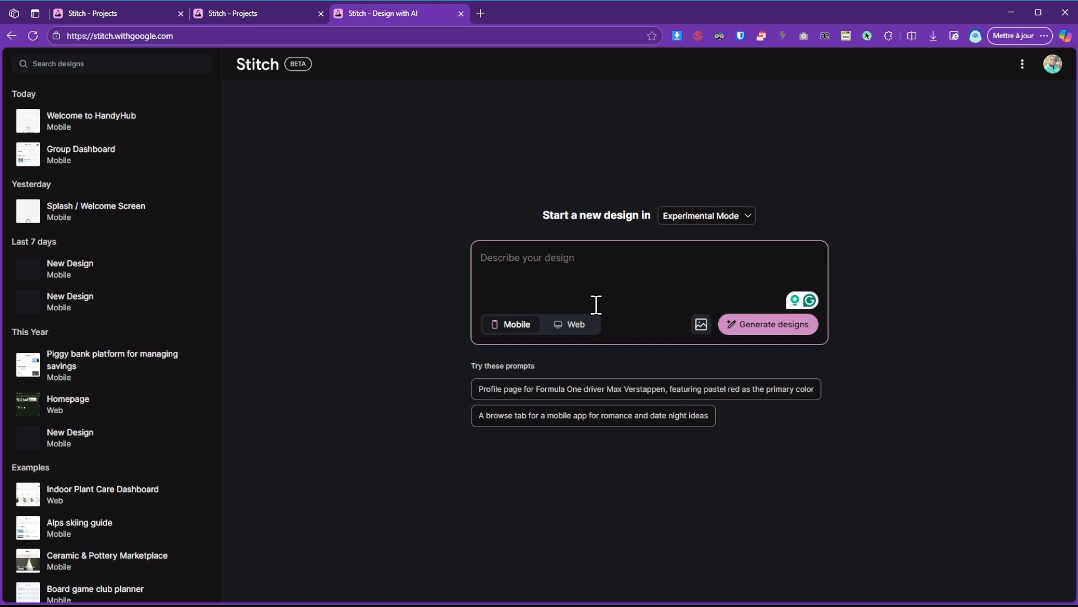
text(EventTap Problem: Event tickets and attendance tracking are messy. Idea: A mobile app for small events, churches, or community programs to register attendees, issue QR passes, and collect small fees.)
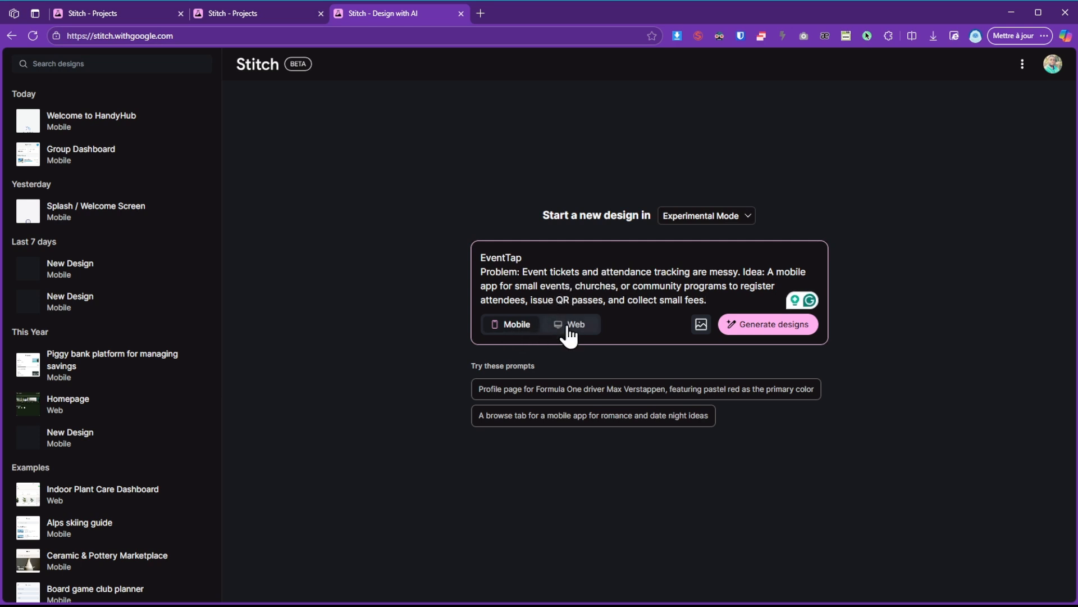
click(570, 325)
click(510, 330)
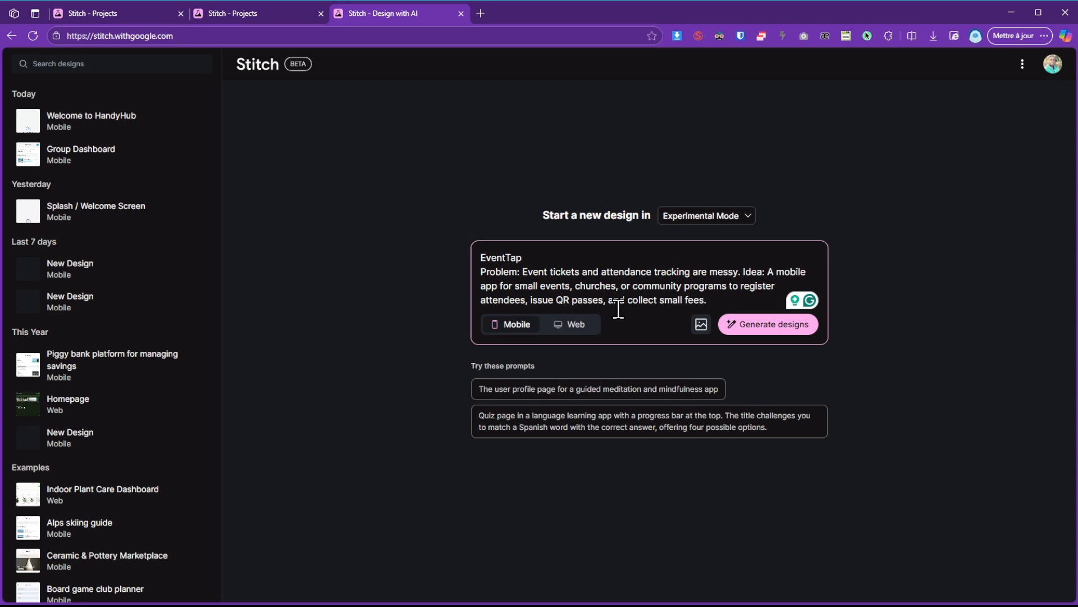
click(758, 324)
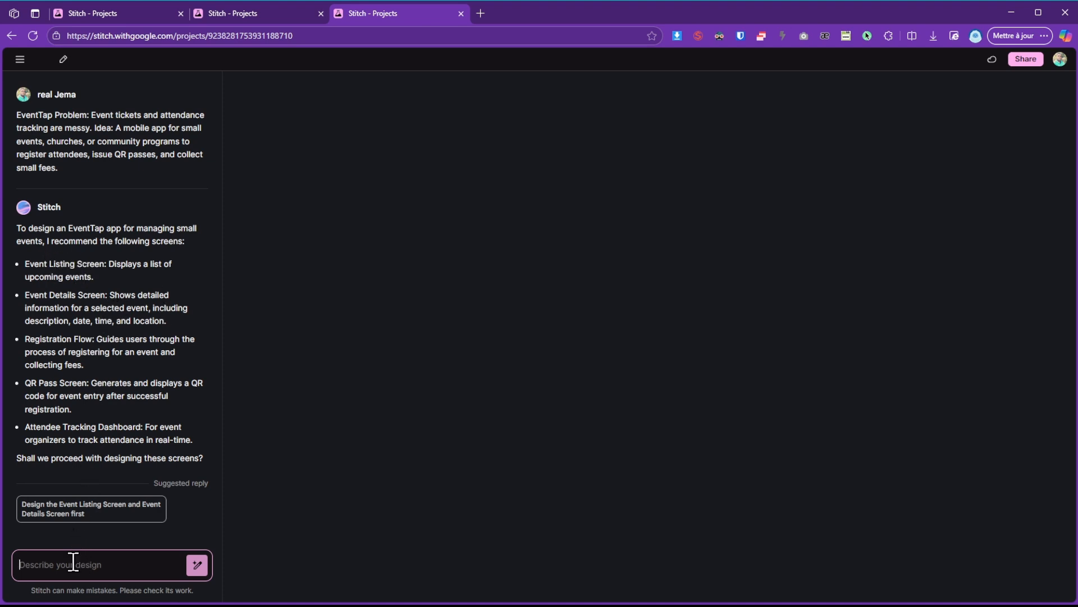
Reply "proceed" to have the recommended EventTap screens designed, and check the canvas while they render
text(proceed)
key(Return)
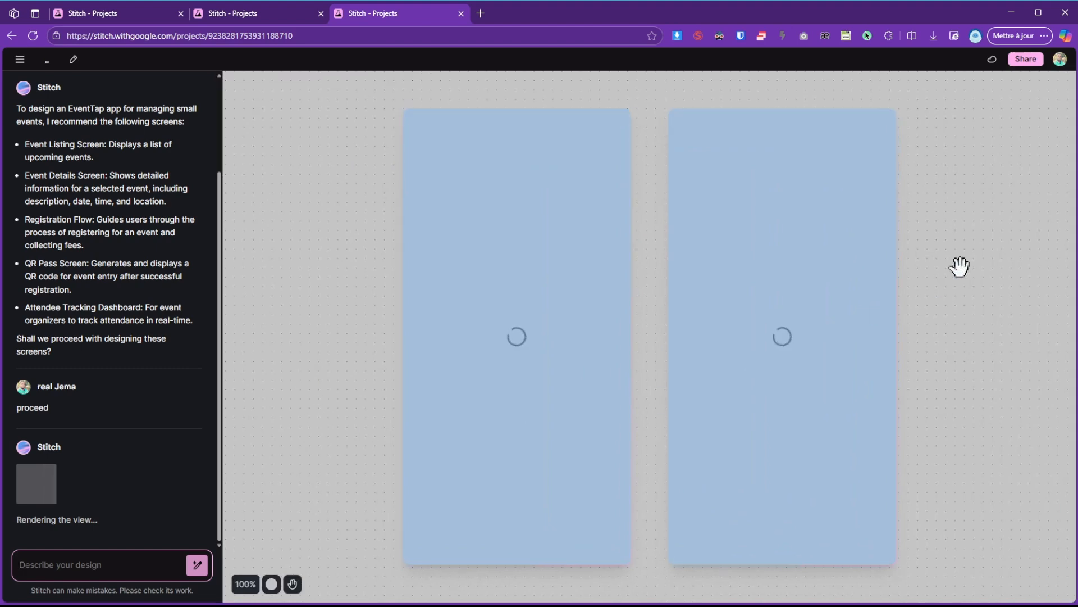
scroll(707, 370, down, 5)
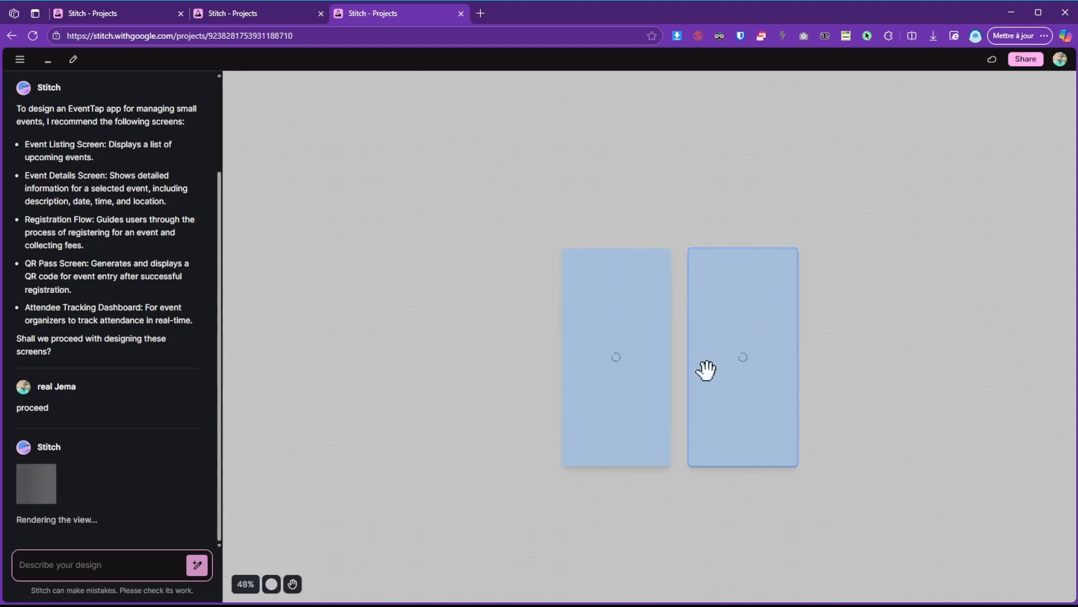
scroll(761, 337, up, 4)
scroll(838, 337, down, 2)
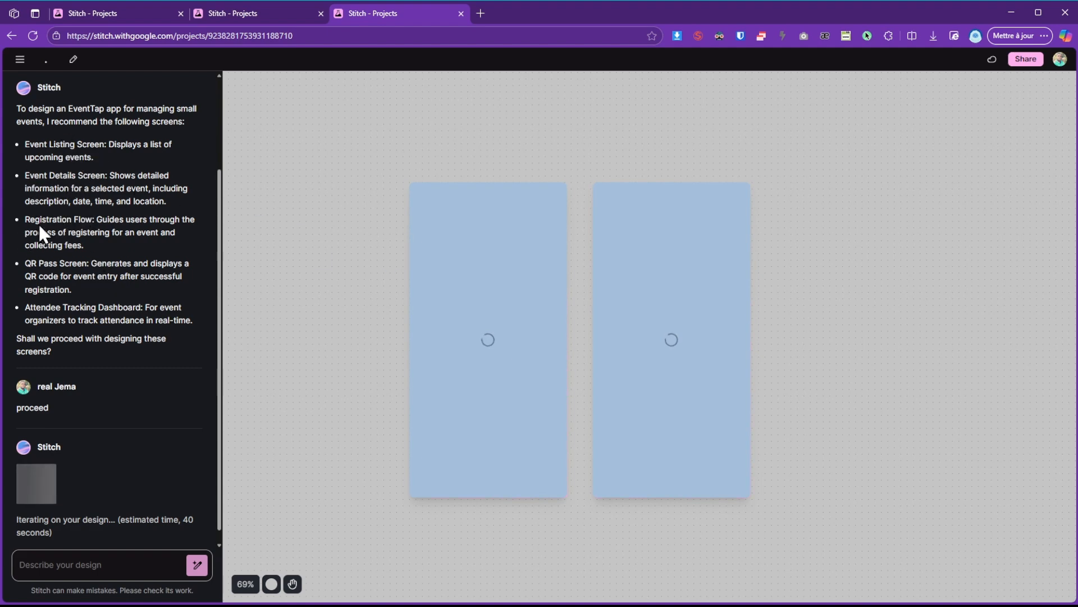
Reread the recommended EventTap screen list and the original prompt in the conversation during generation
drag(59, 214, 104, 218)
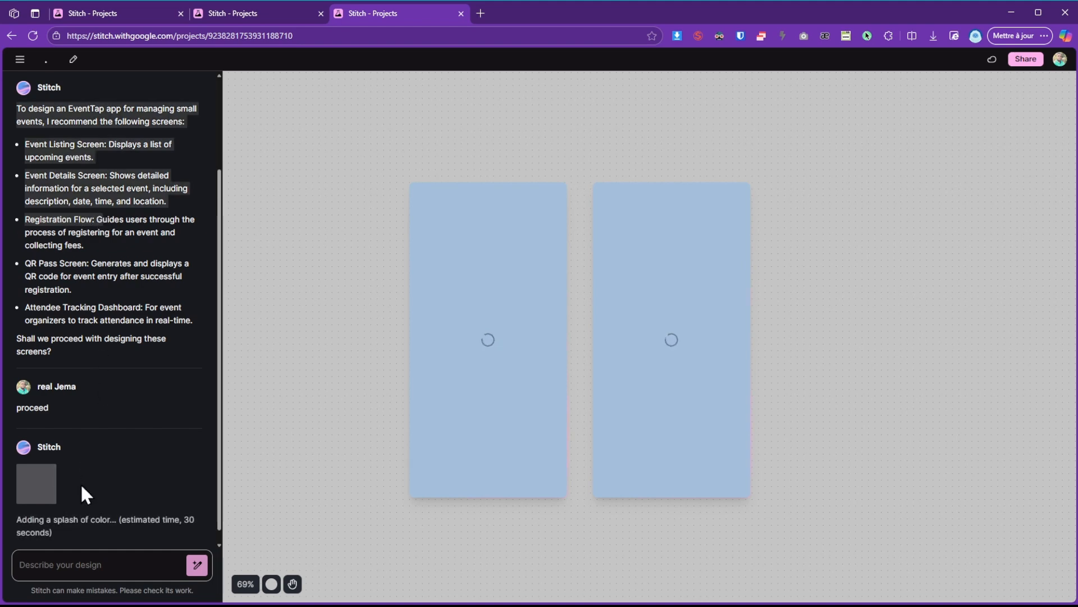
click(99, 531)
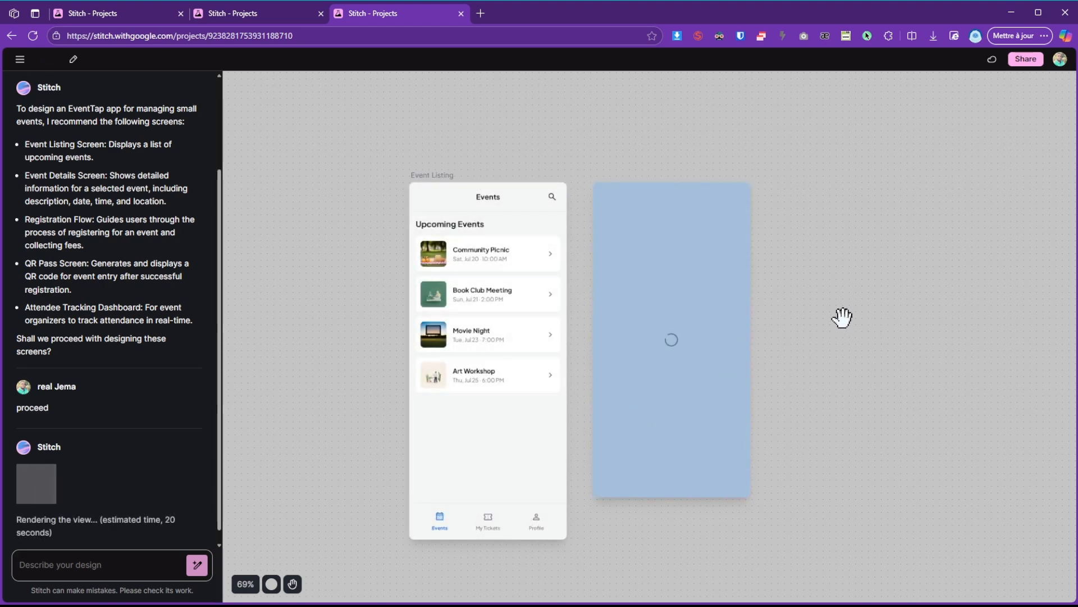
scroll(162, 264, up, 3)
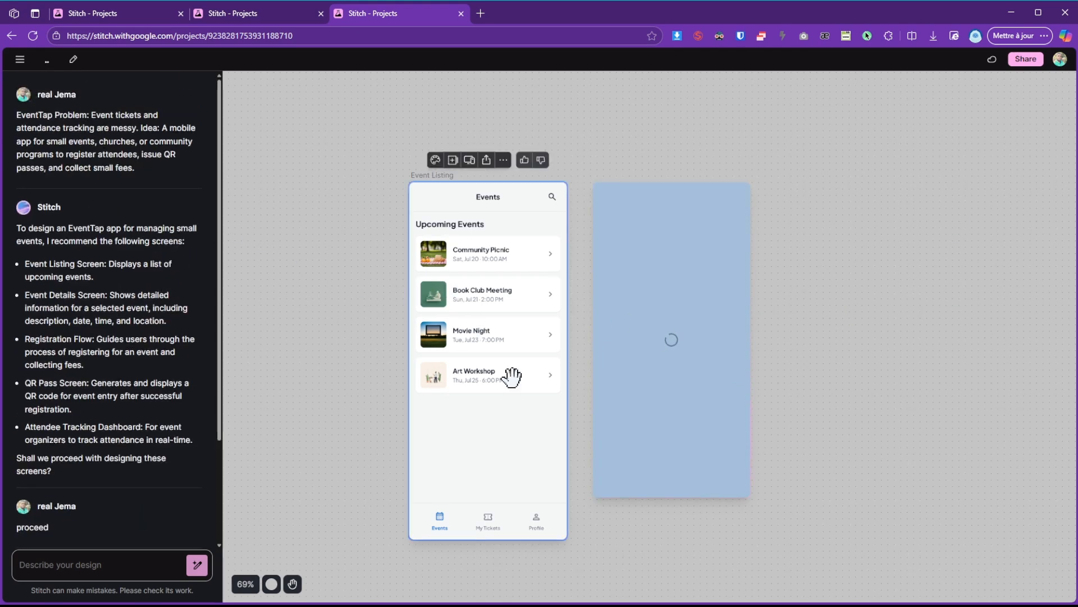
Examine the generated Event Listing and Event Details screens, including the event entries, header image, description, Register button and navigation bars
scroll(509, 484, up, 3)
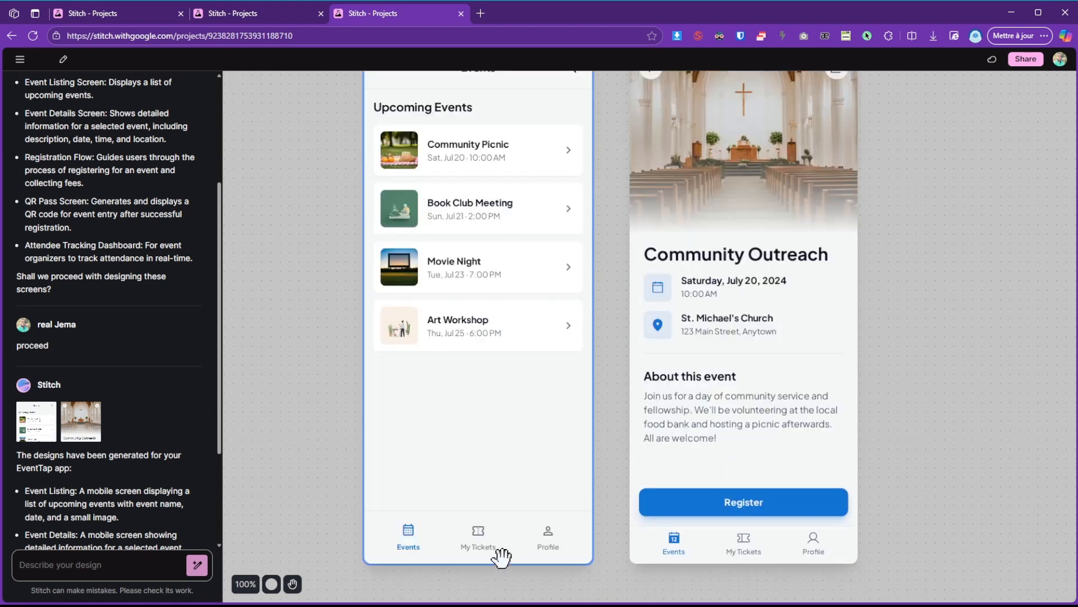
scroll(775, 394, up, 3)
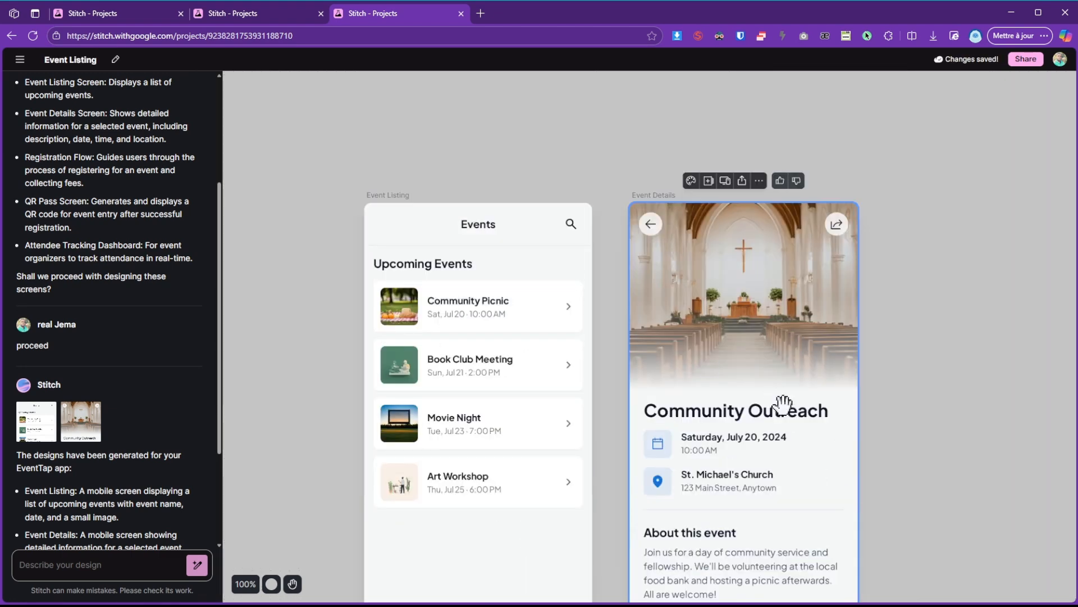
scroll(794, 387, down, 3)
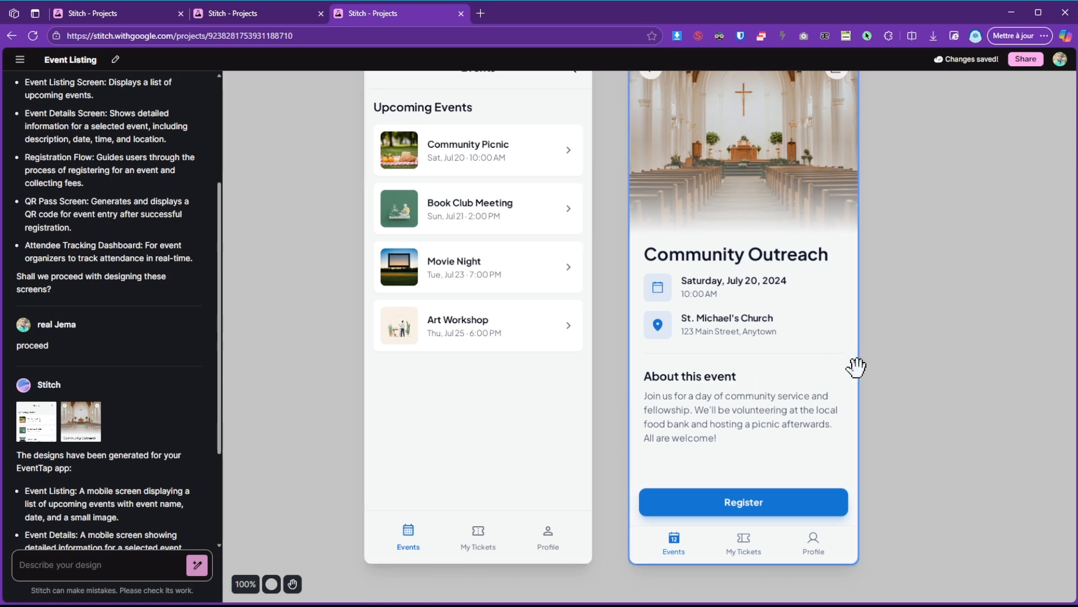
scroll(853, 376, down, 3)
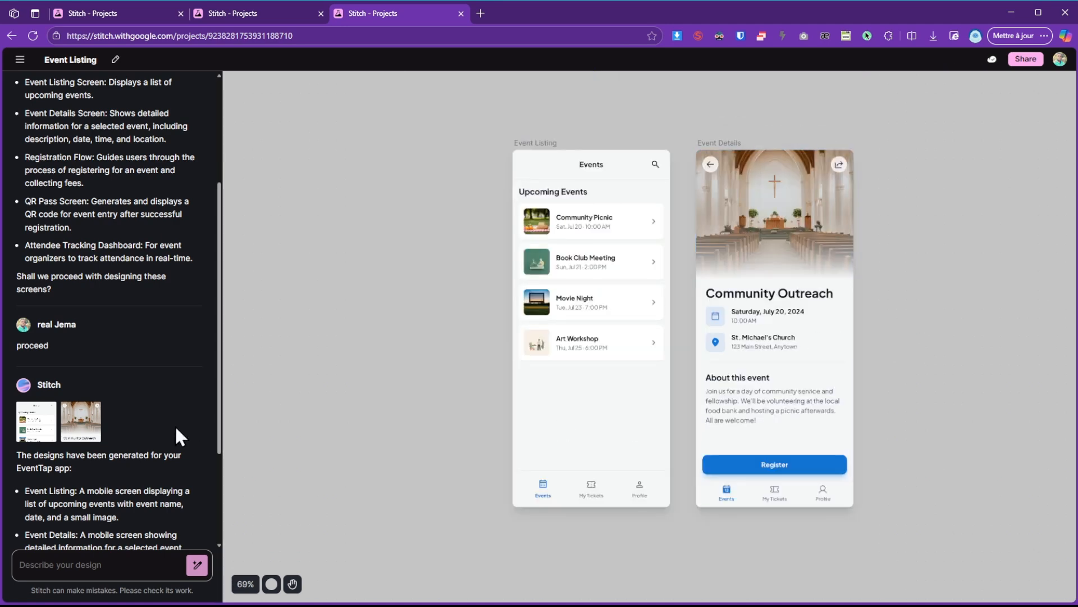
Reply "proceed with next pages" to have the remaining recommended EventTap screens designed
scroll(140, 483, down, 3)
click(82, 564)
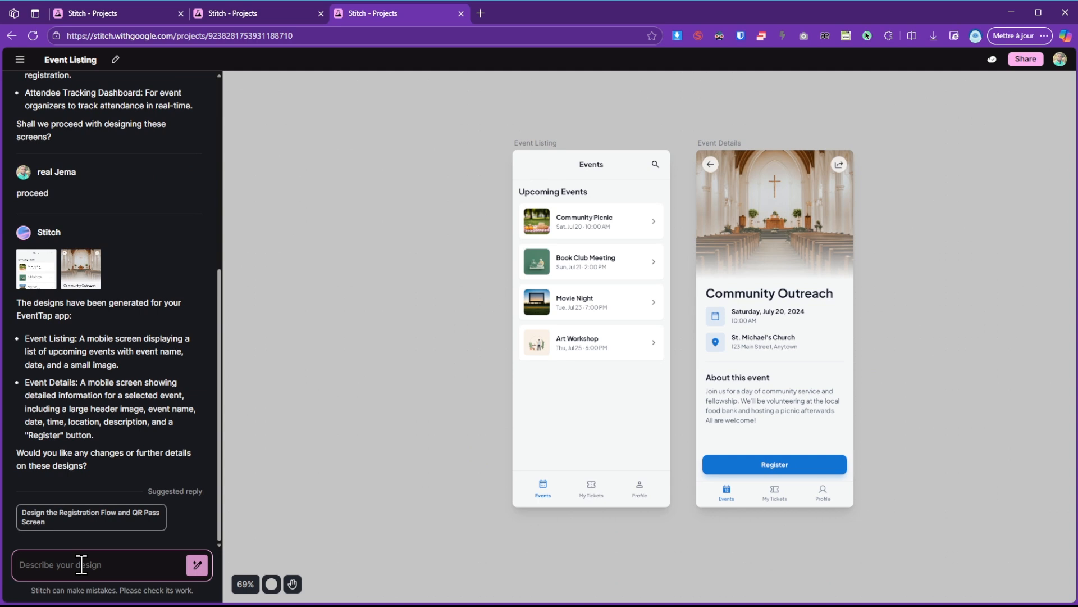
text(proceed with n)
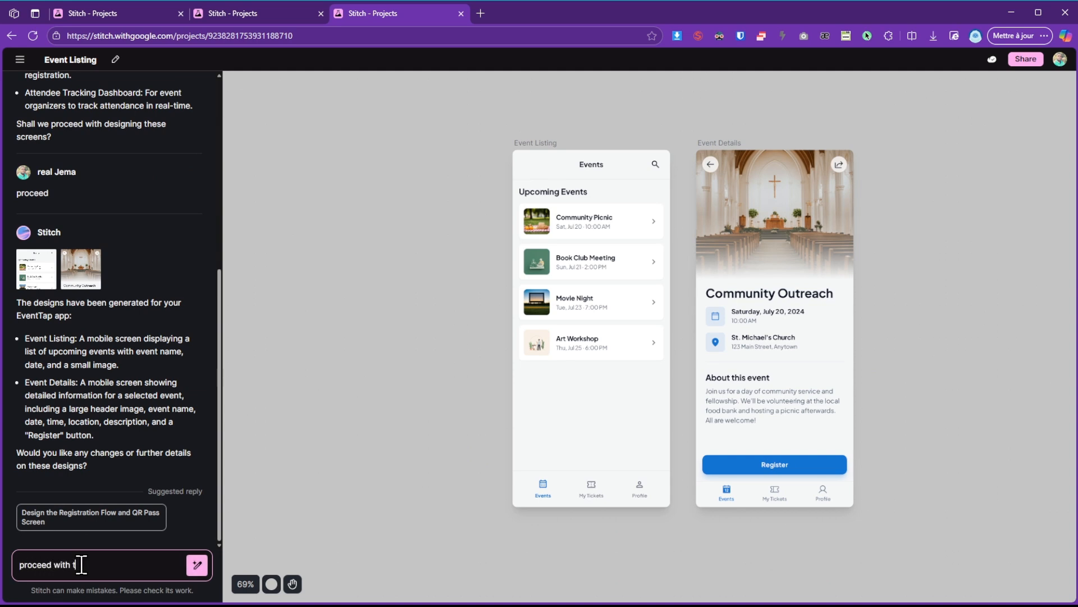
text(ext pages)
key(Return)
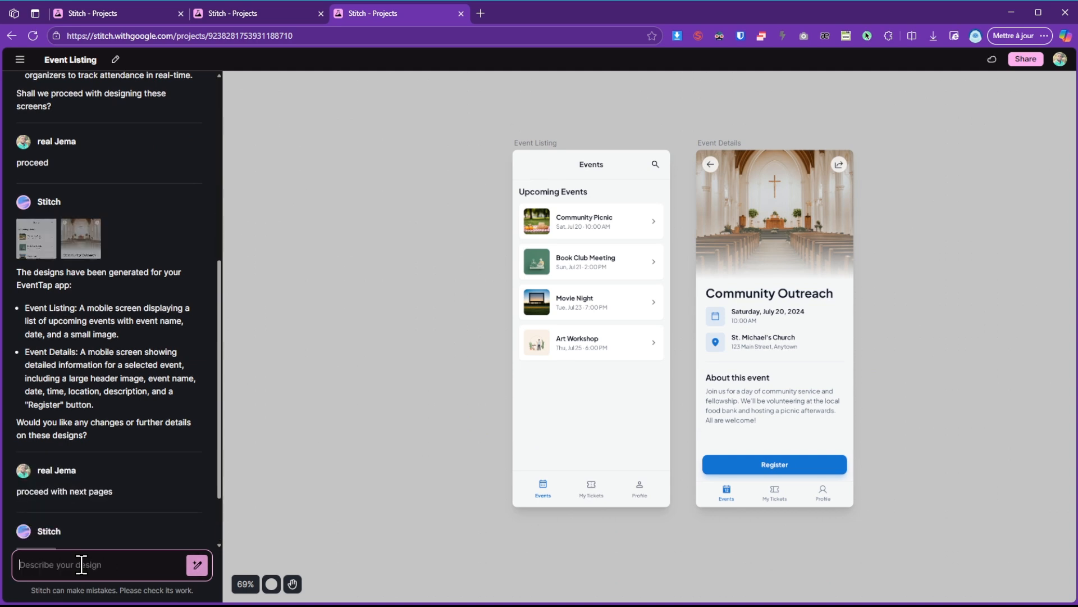
Select the Event Details screen and inspect it beside the Event Listing while the next screens are generated
drag(964, 388, 777, 378)
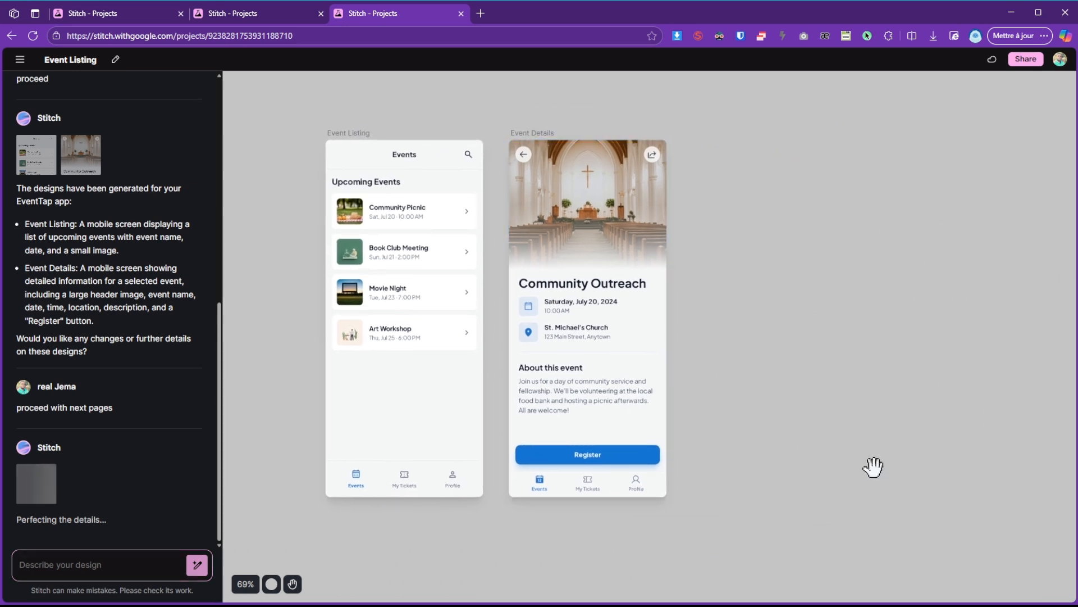
drag(895, 144, 819, 365)
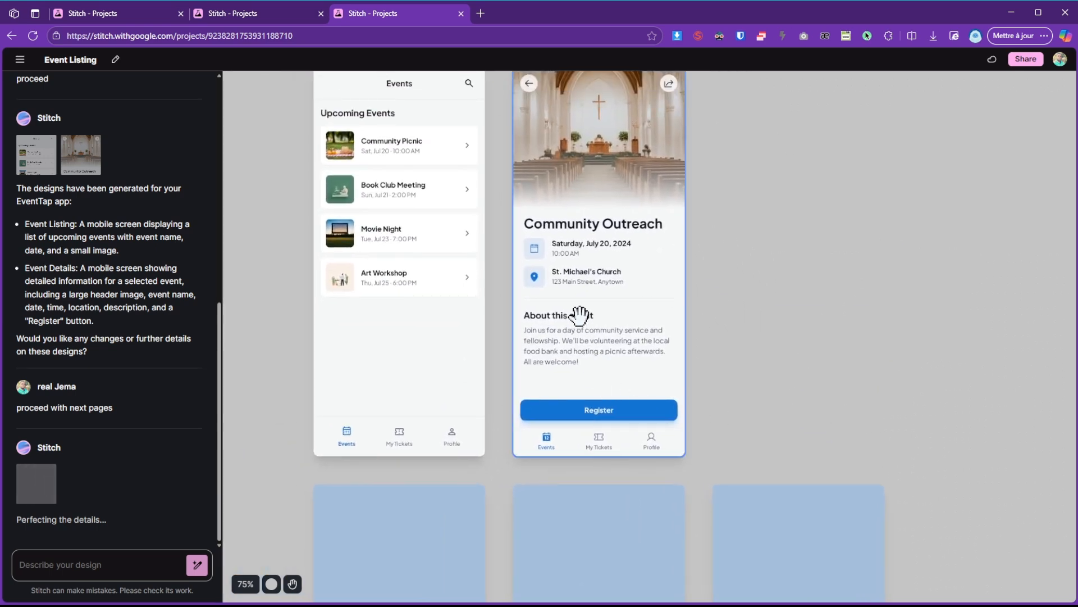
click(600, 303)
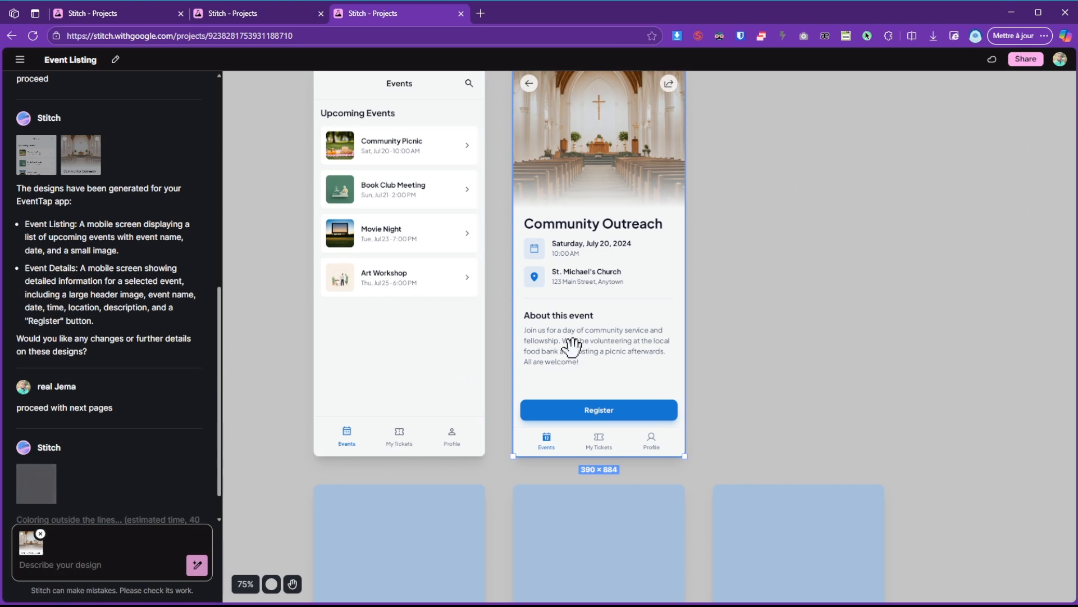
scroll(572, 349, up, 2)
scroll(723, 316, down, 2)
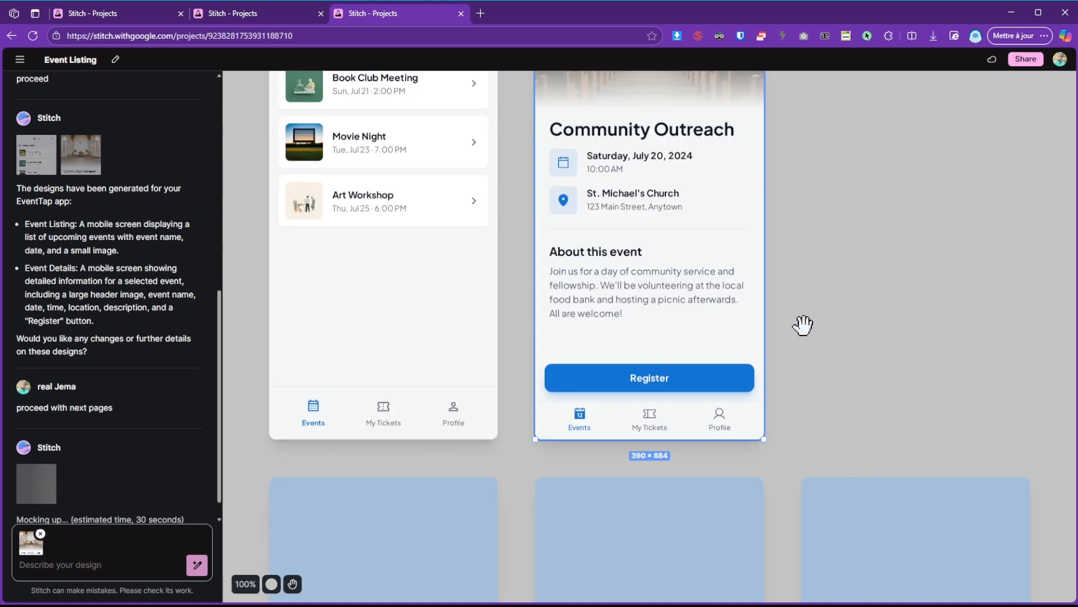
scroll(794, 326, up, 3)
scroll(802, 325, down, 3)
scroll(805, 325, up, 1)
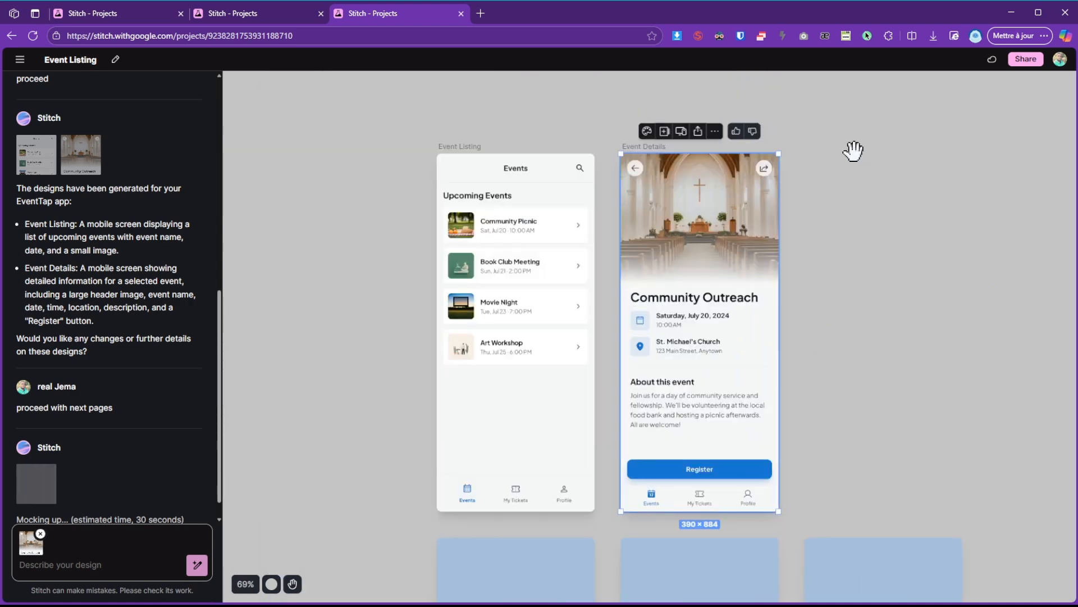
Try to apply a theme with the Dark appearance to the Event Details screen
click(647, 132)
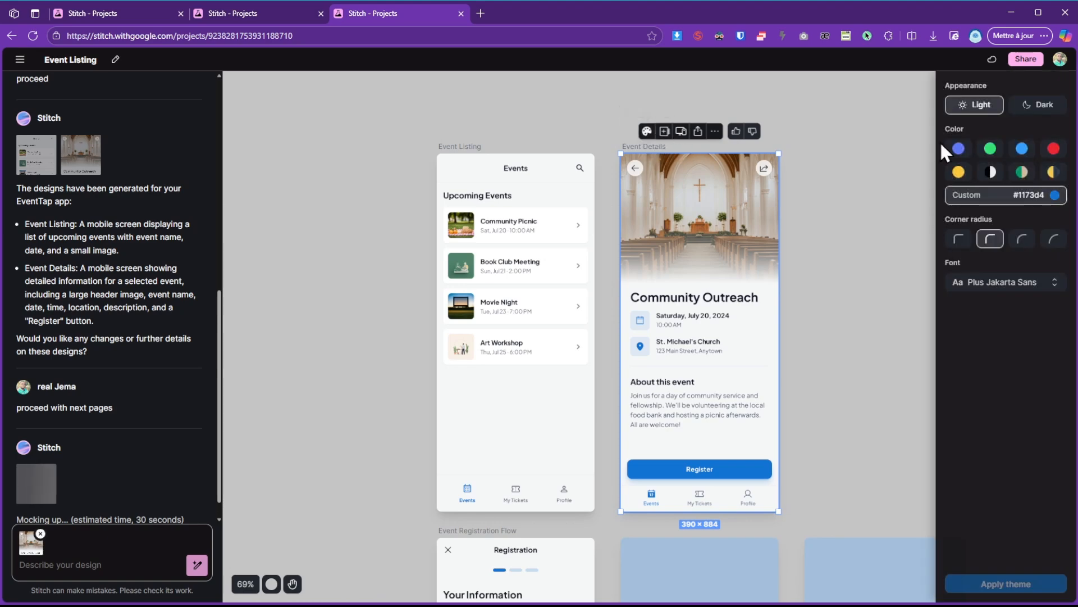
click(1040, 111)
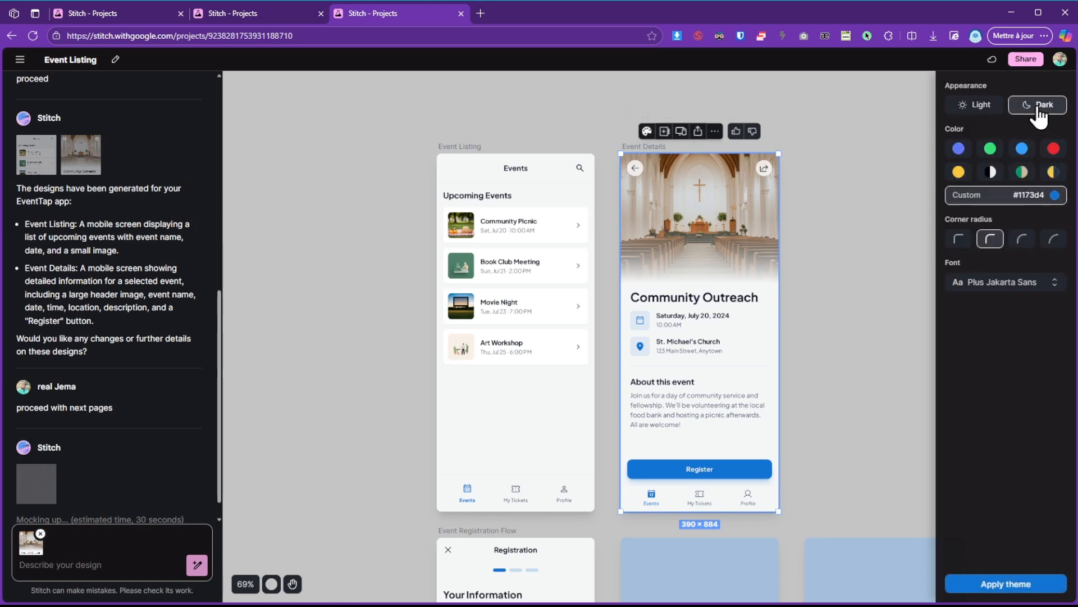
click(985, 591)
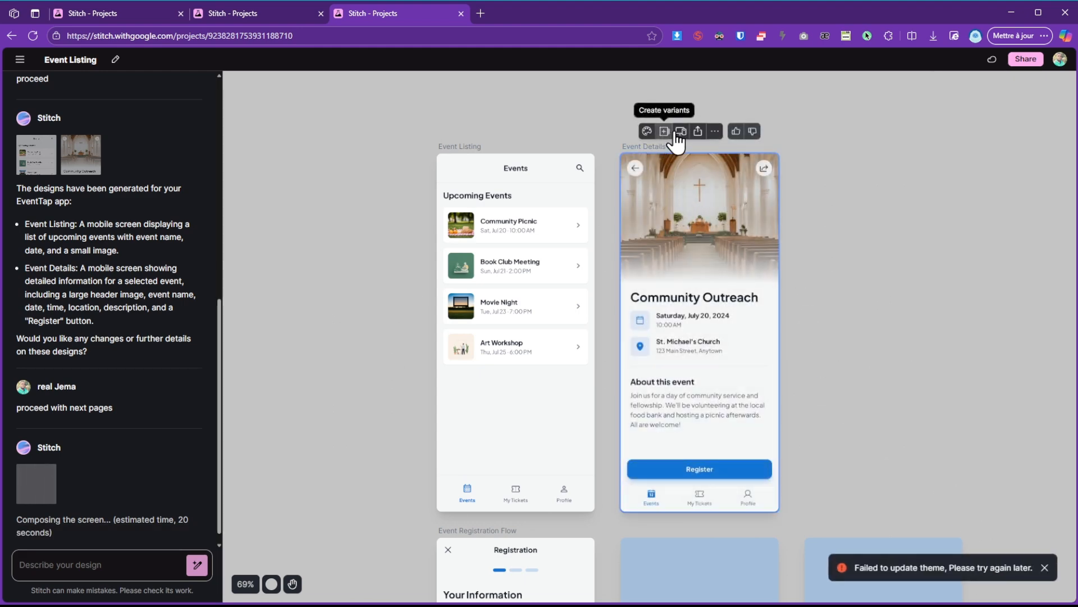
Review the device width and export options available for the Event Details screen
click(681, 136)
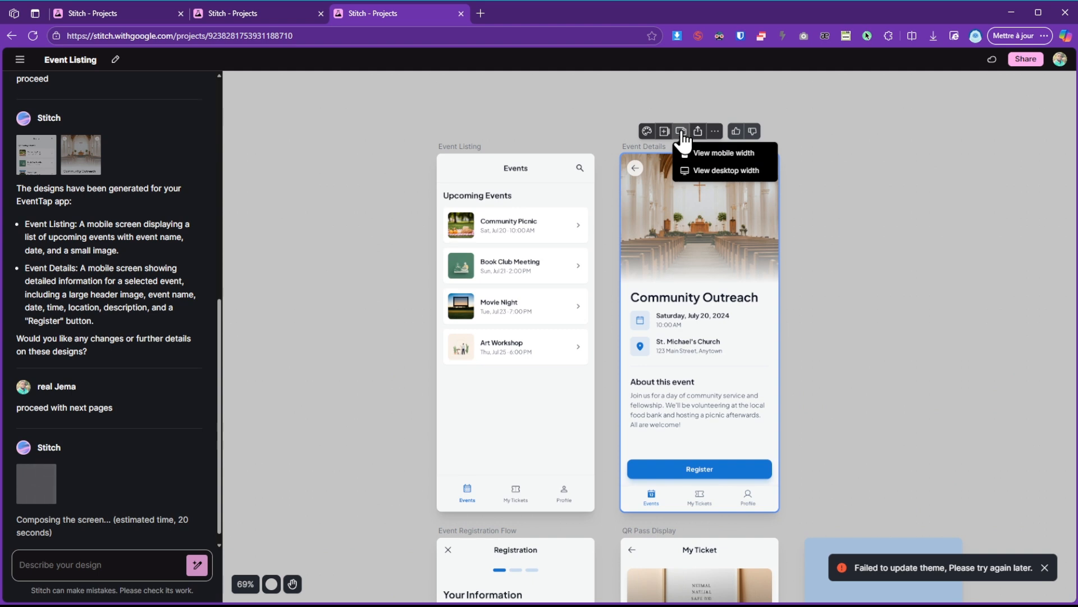
click(699, 131)
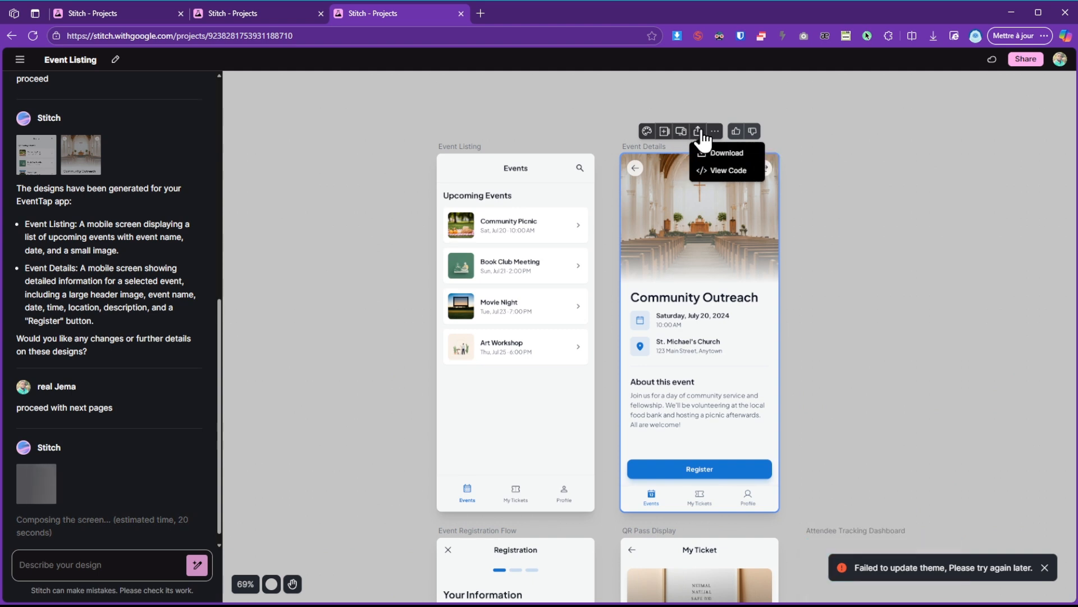
click(923, 371)
Examine the generated Event Registration Flow, QR Pass Display and Attendee Tracking Dashboard screens, plus the layout of the whole EventTap set
scroll(926, 450, down, 5)
click(891, 414)
scroll(809, 419, up, 4)
scroll(863, 429, down, 2)
click(484, 281)
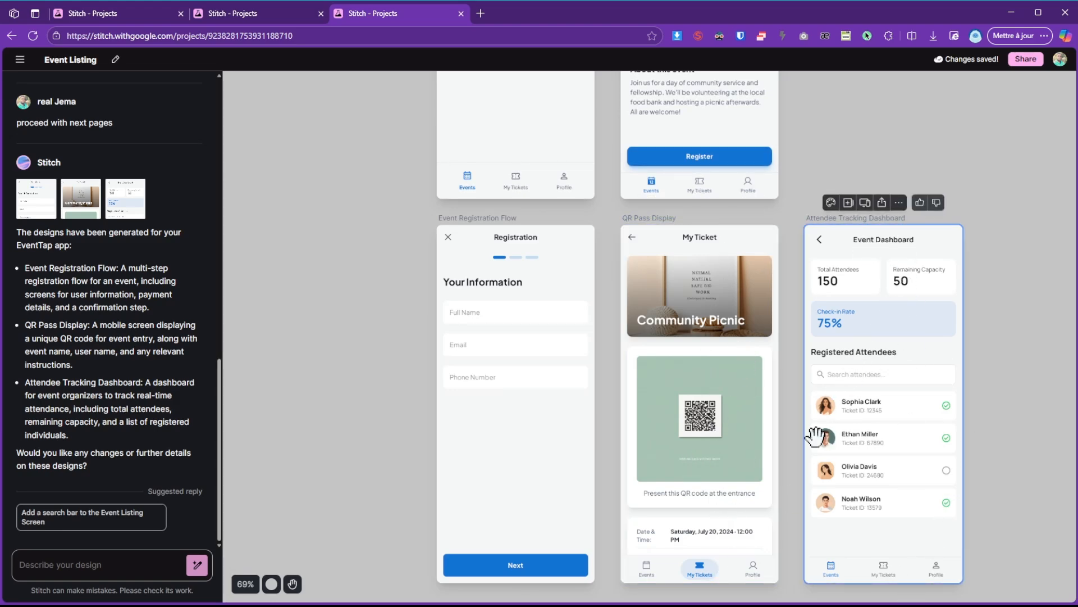
scroll(702, 352, down, 5)
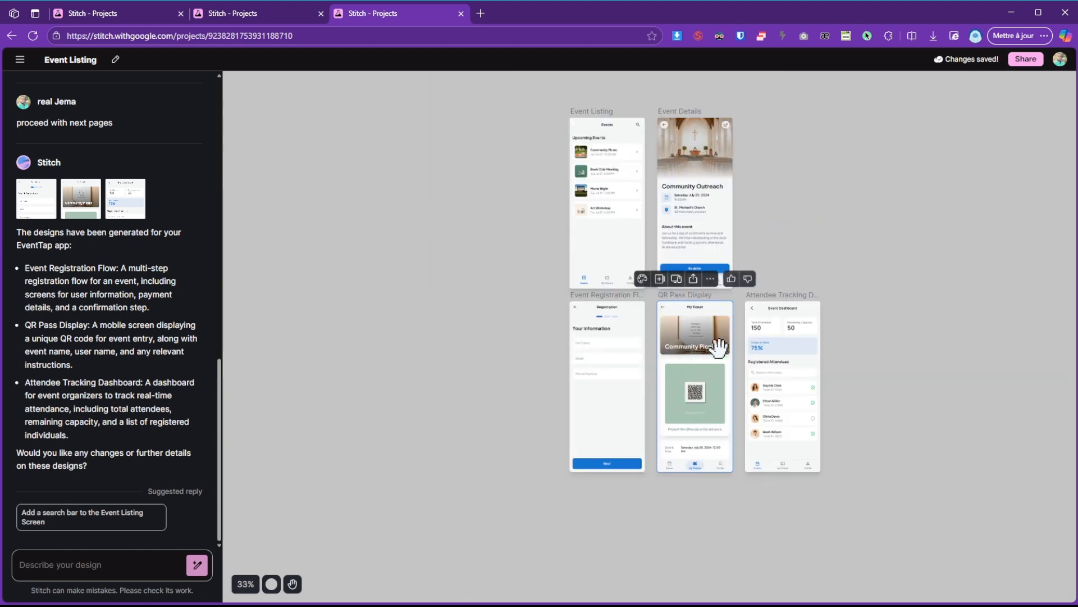
scroll(760, 272, up, 3)
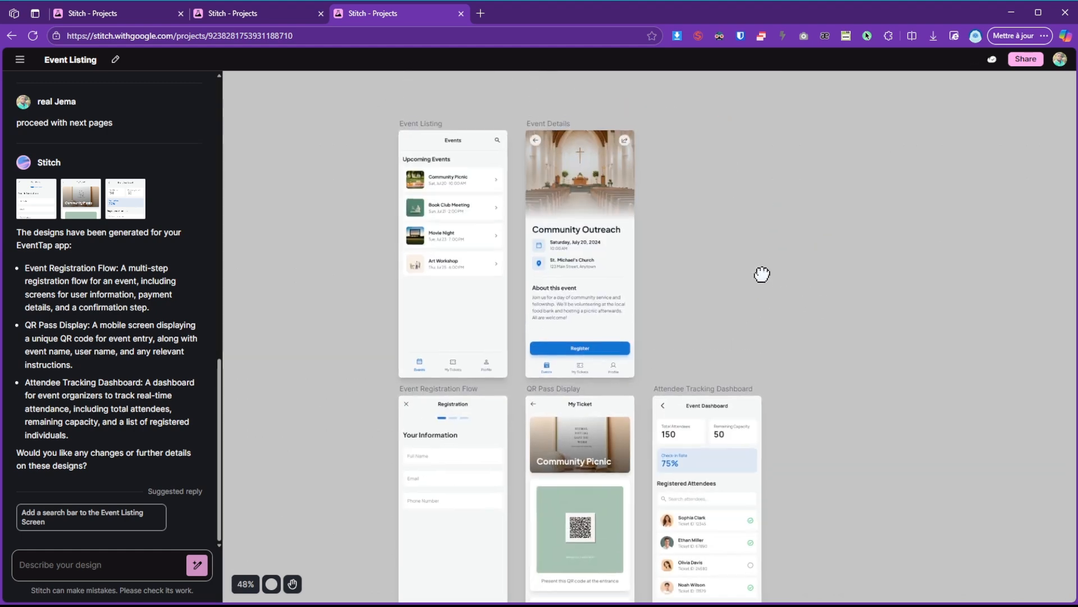
drag(744, 268, 756, 234)
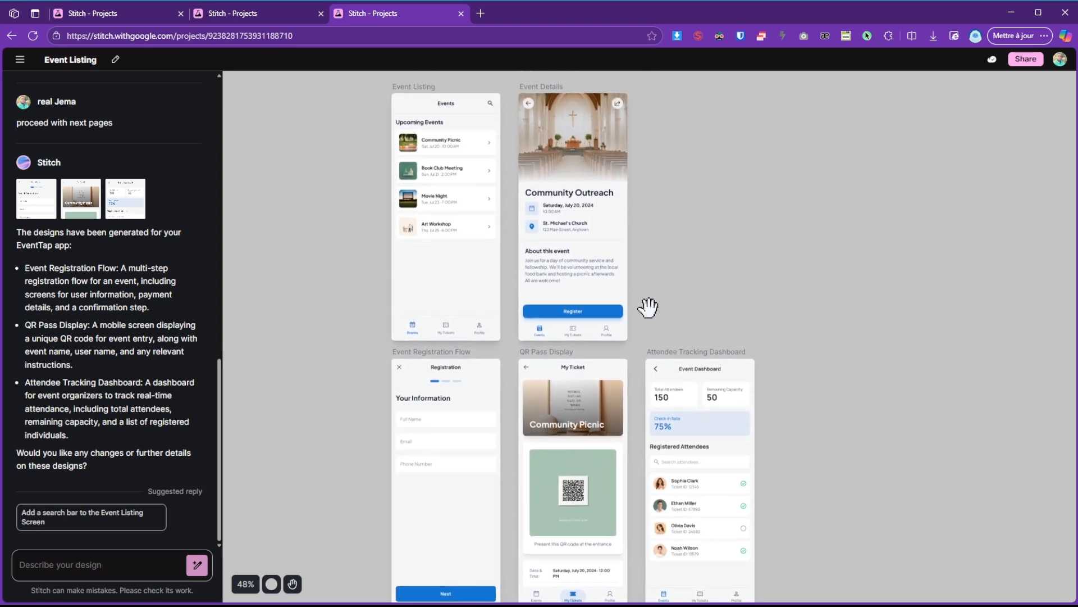
Return to the micro-savings project and look over its Group Dashboard and Group Details screens among the generated designs
click(112, 17)
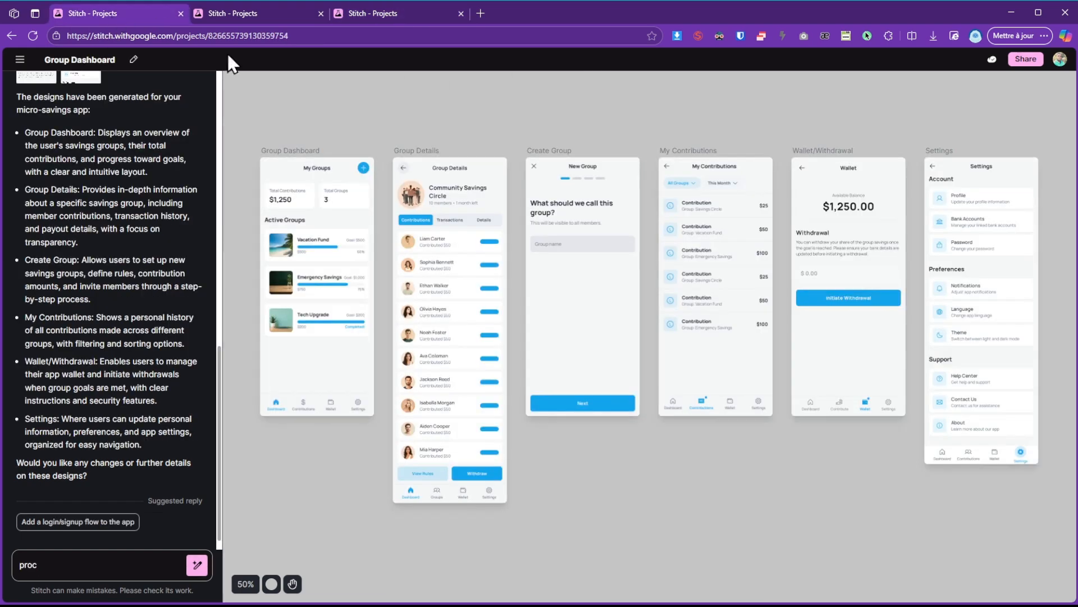
click(370, 325)
click(441, 312)
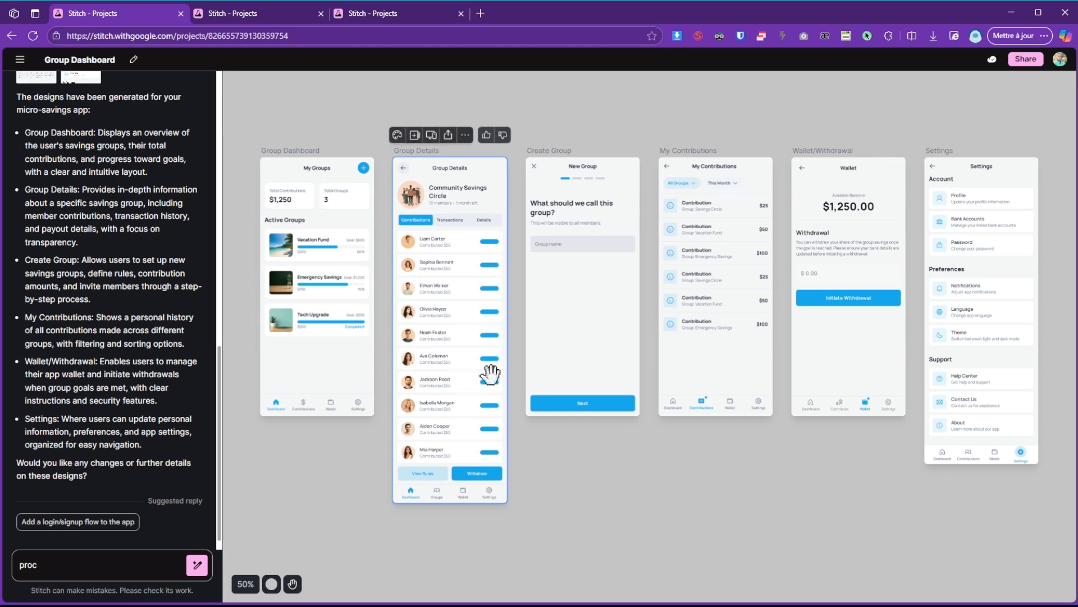
click(544, 466)
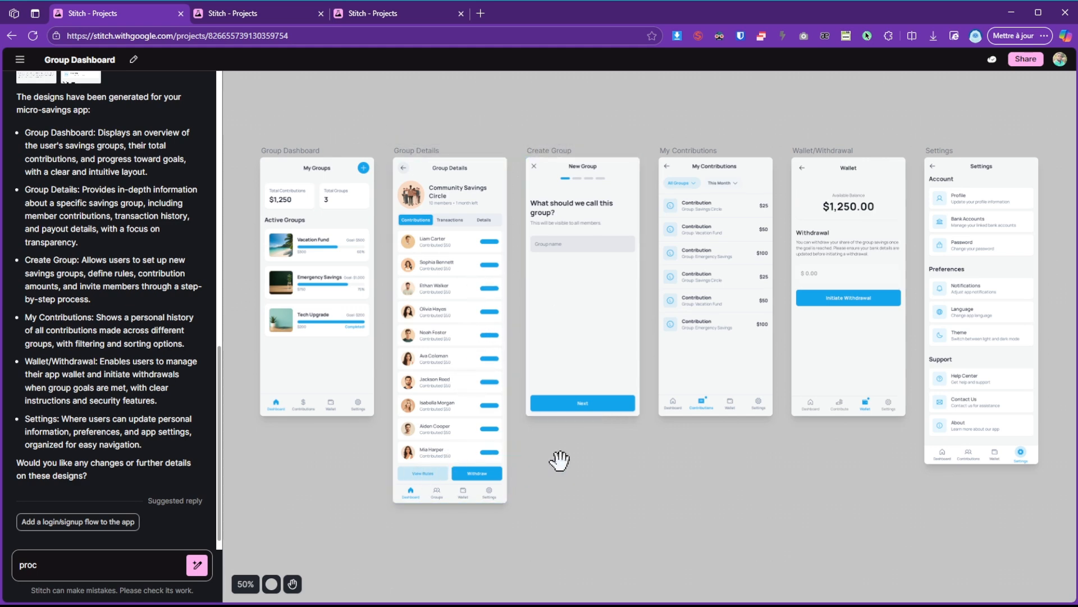